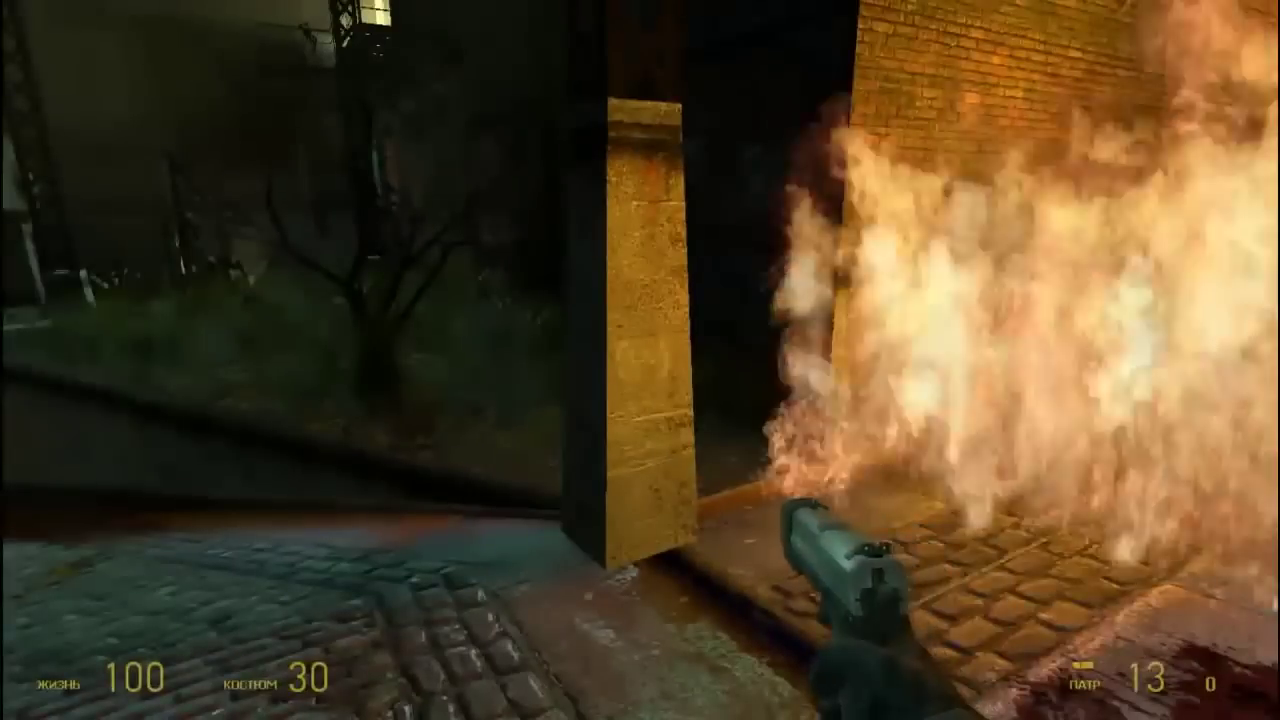
key("s")
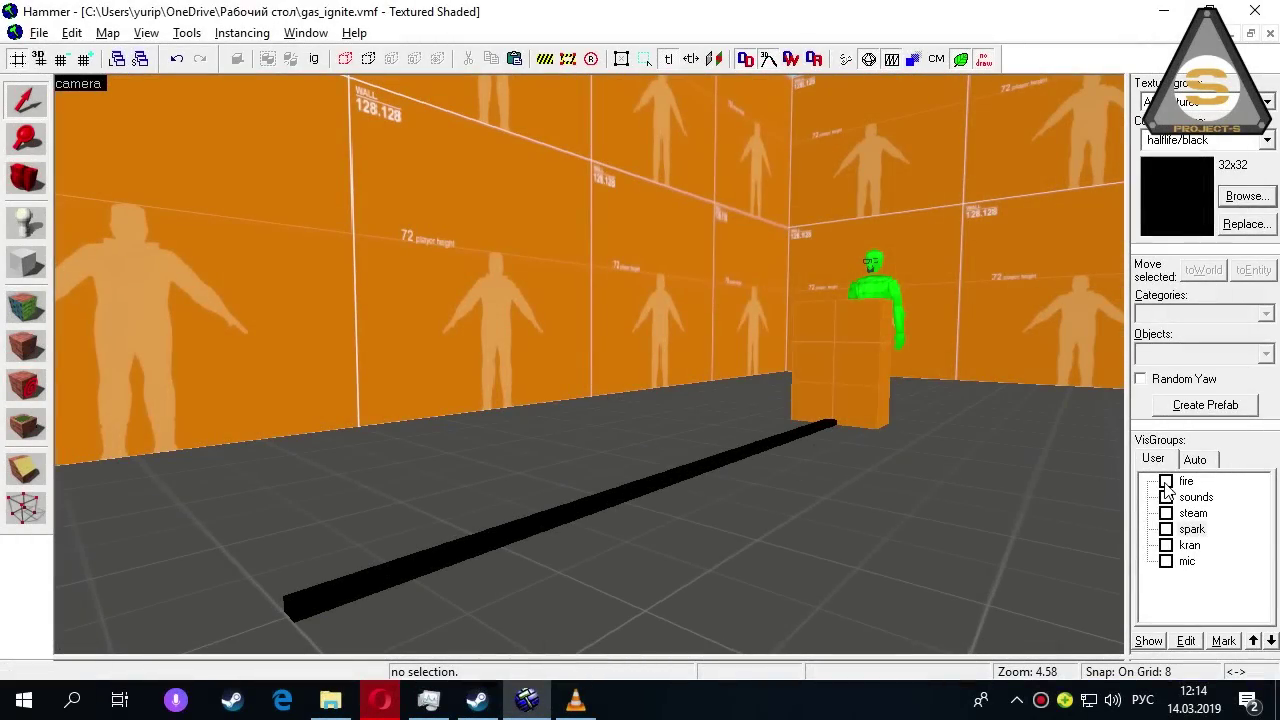
Step: Show the fire visgroup and open the env_fire entity's properties to inspect its Infinite Duration flag
left_click(1166, 482)
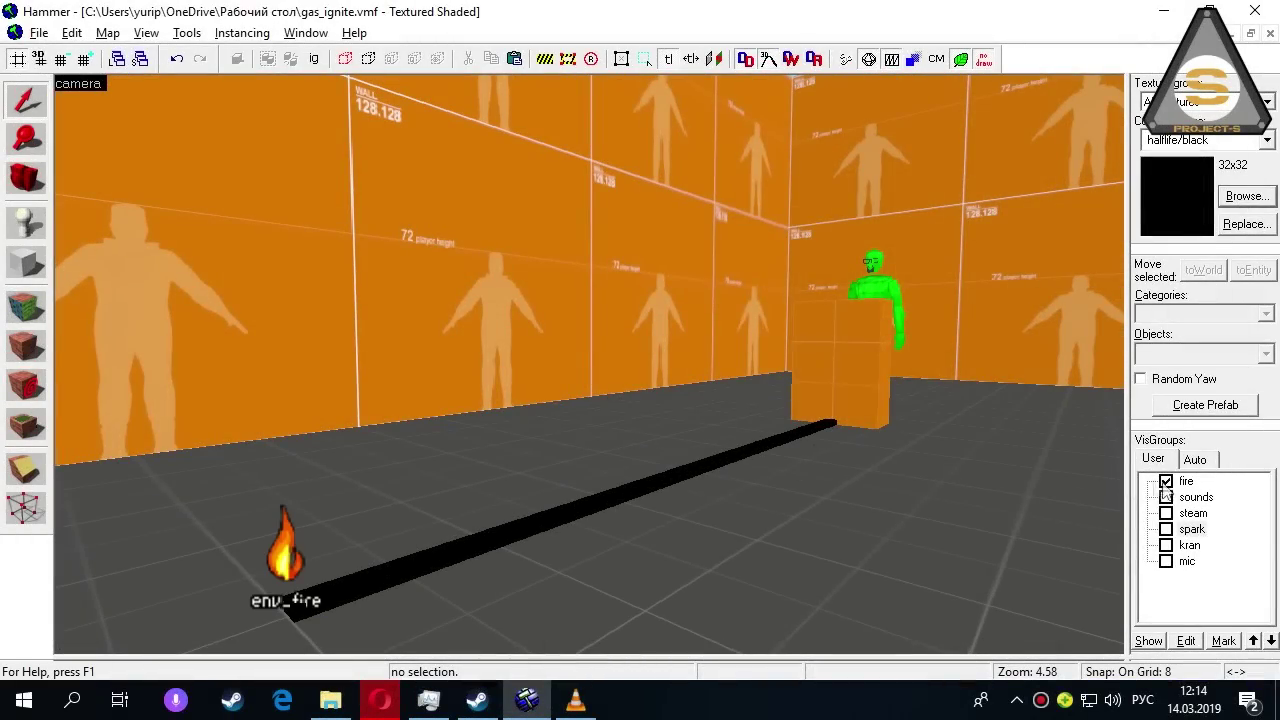
left_click(308, 558)
key("alt+Return")
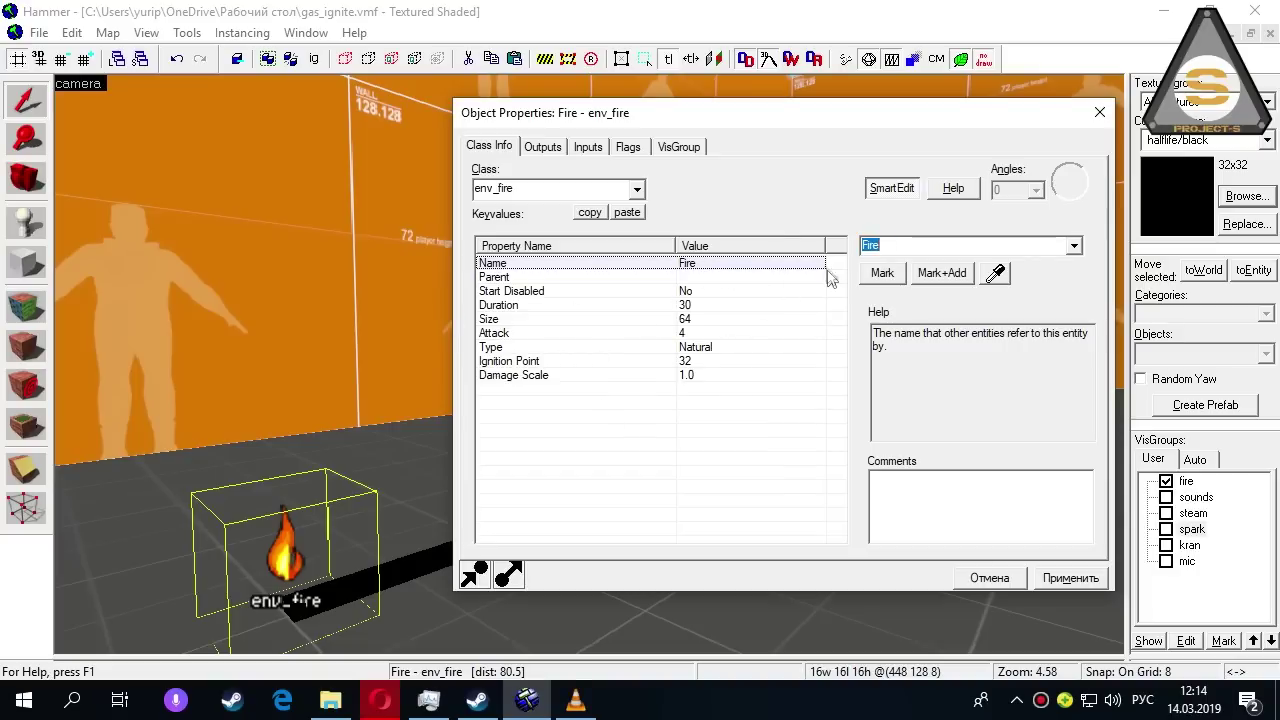
left_click(628, 147)
left_click(631, 182)
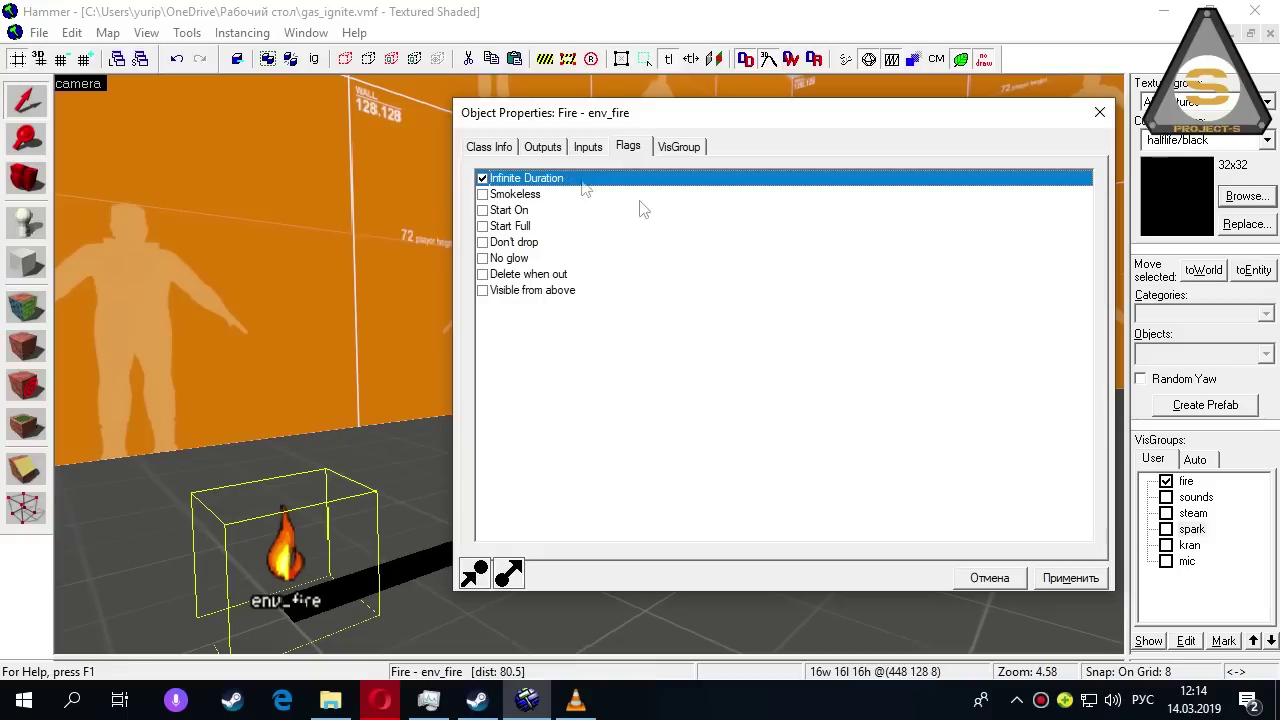
Step: Show the sounds visgroup and view the properties of each of the four ambient_generic entities in the speaker stack
left_click(1166, 497)
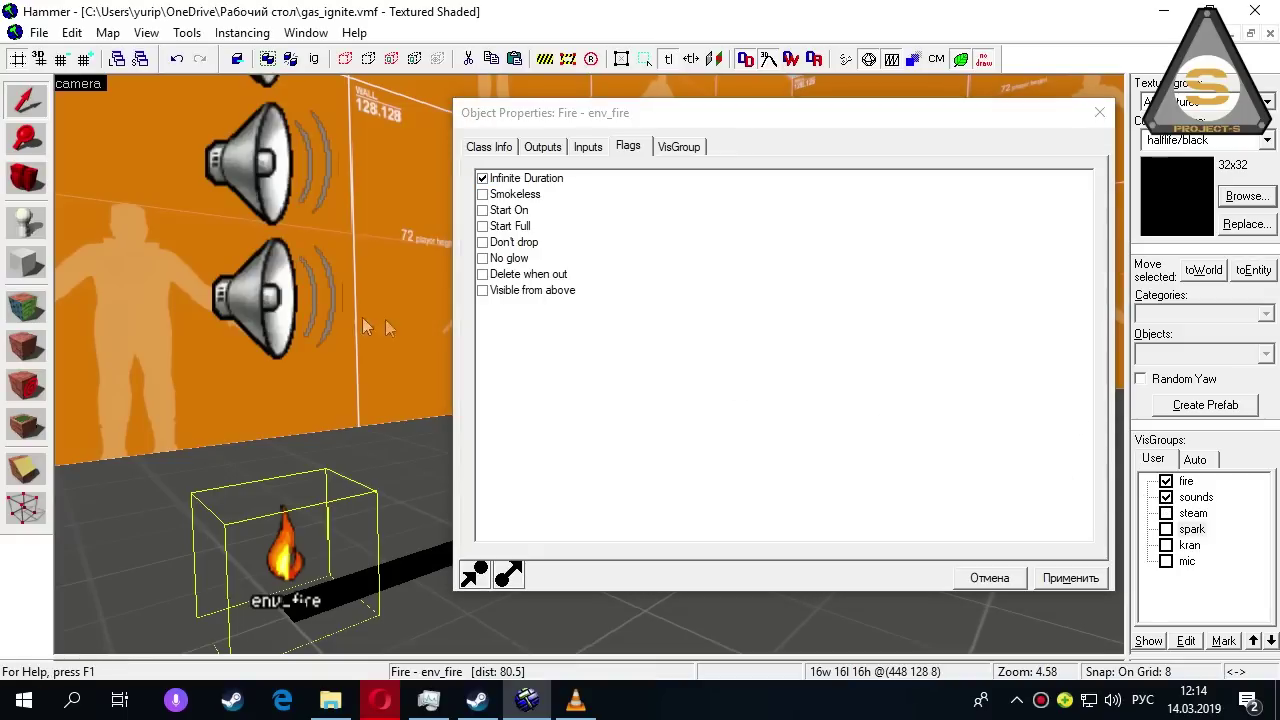
key("z")
key("s")
key("z")
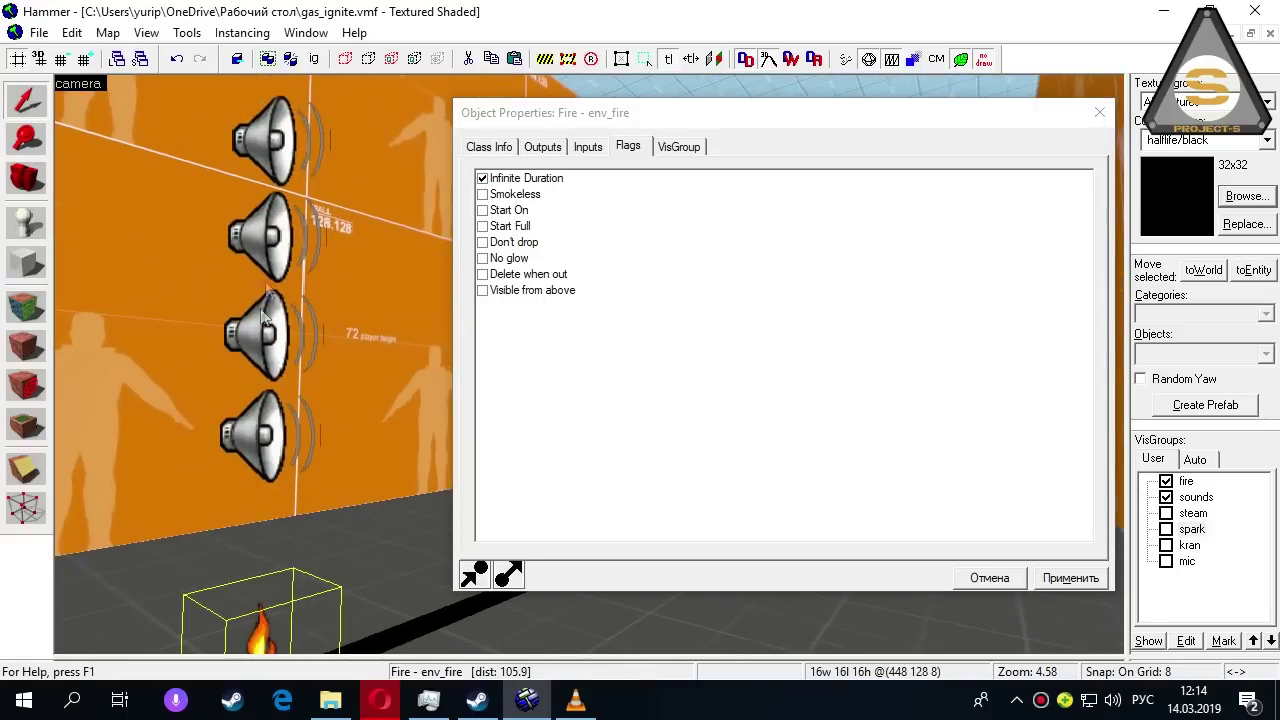
left_click(258, 405)
left_click(278, 315)
left_click(262, 232)
left_click(265, 138)
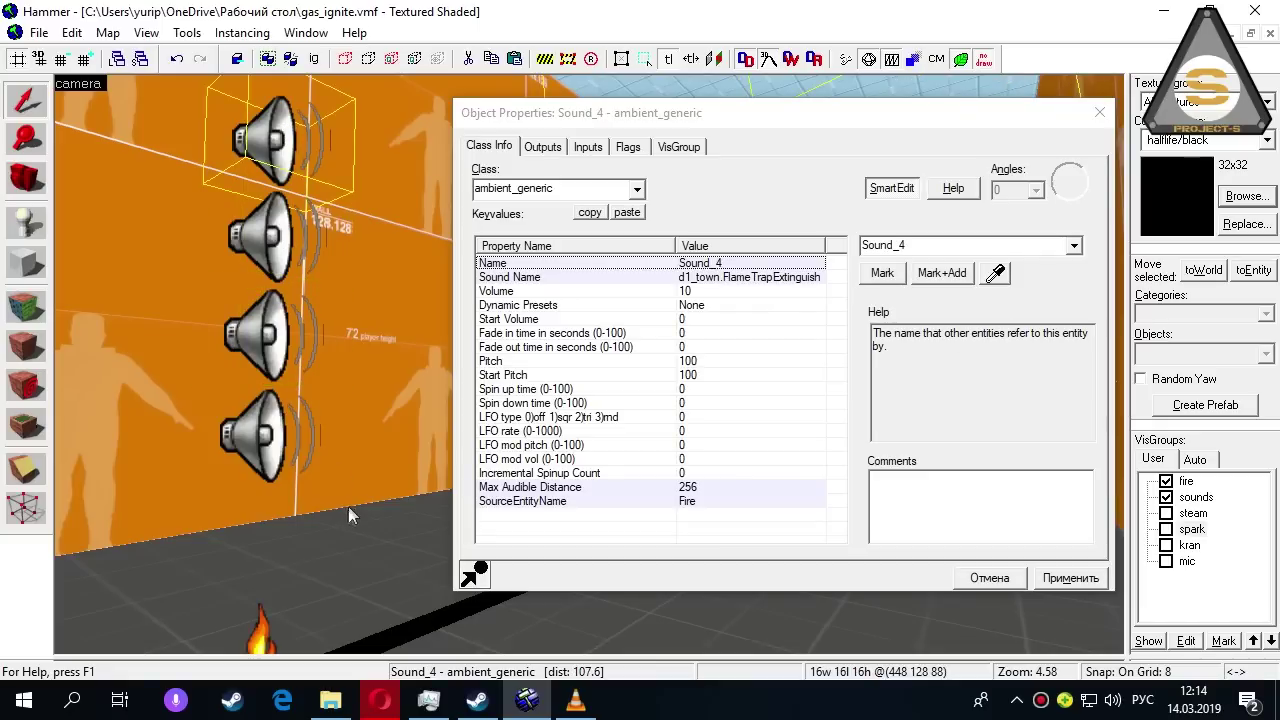
Step: Examine the Sound Name and looping flags of the lowest ambient_generic entity, Sound_1
left_click(268, 418)
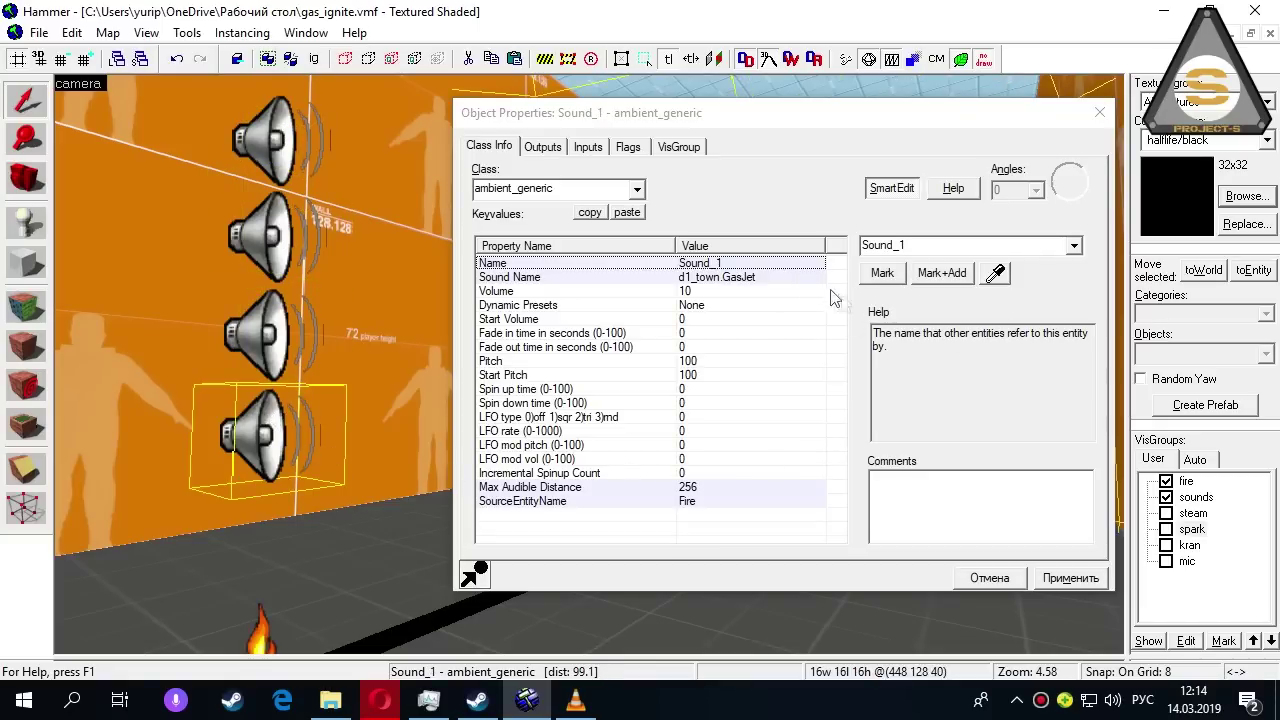
left_click(795, 279)
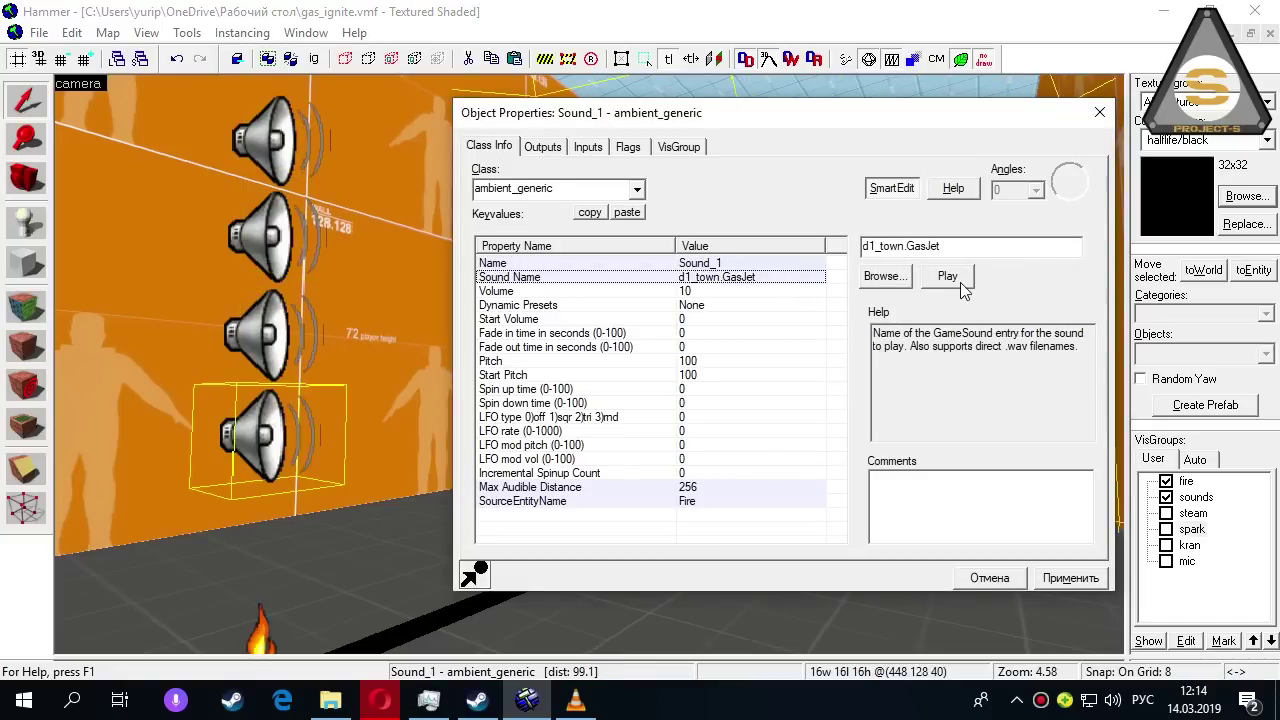
left_click(628, 147)
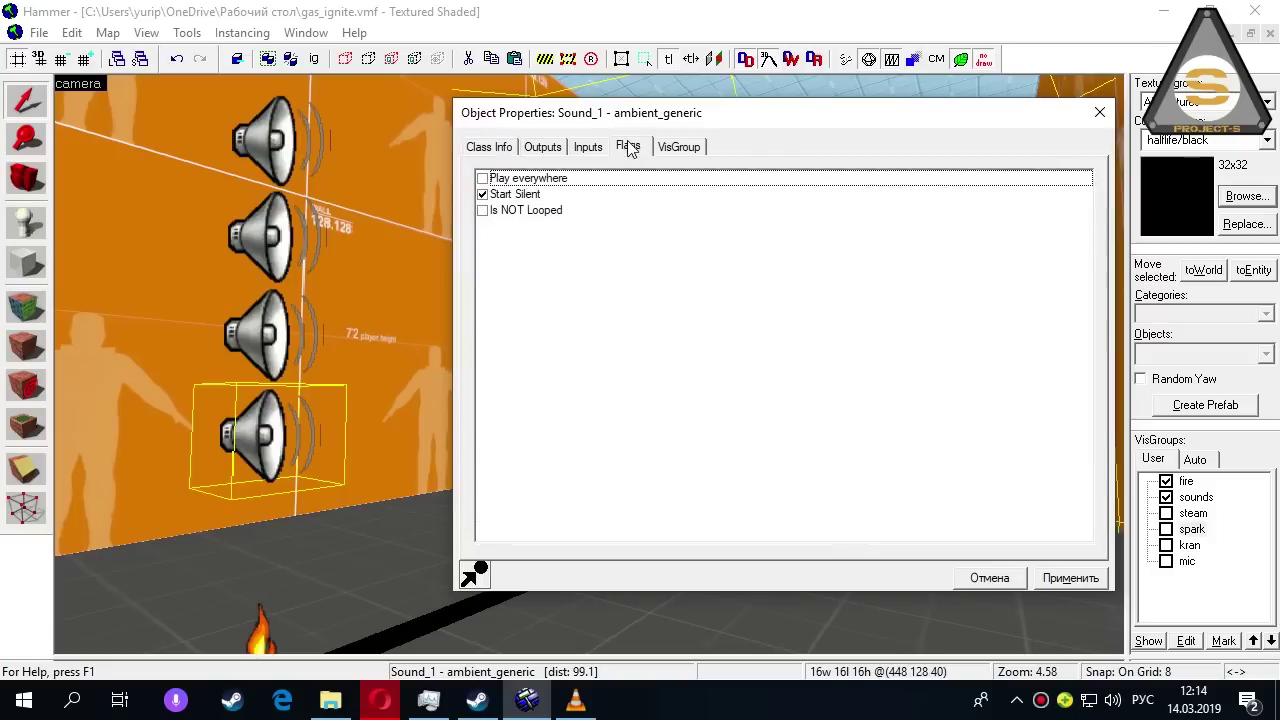
left_click(567, 212)
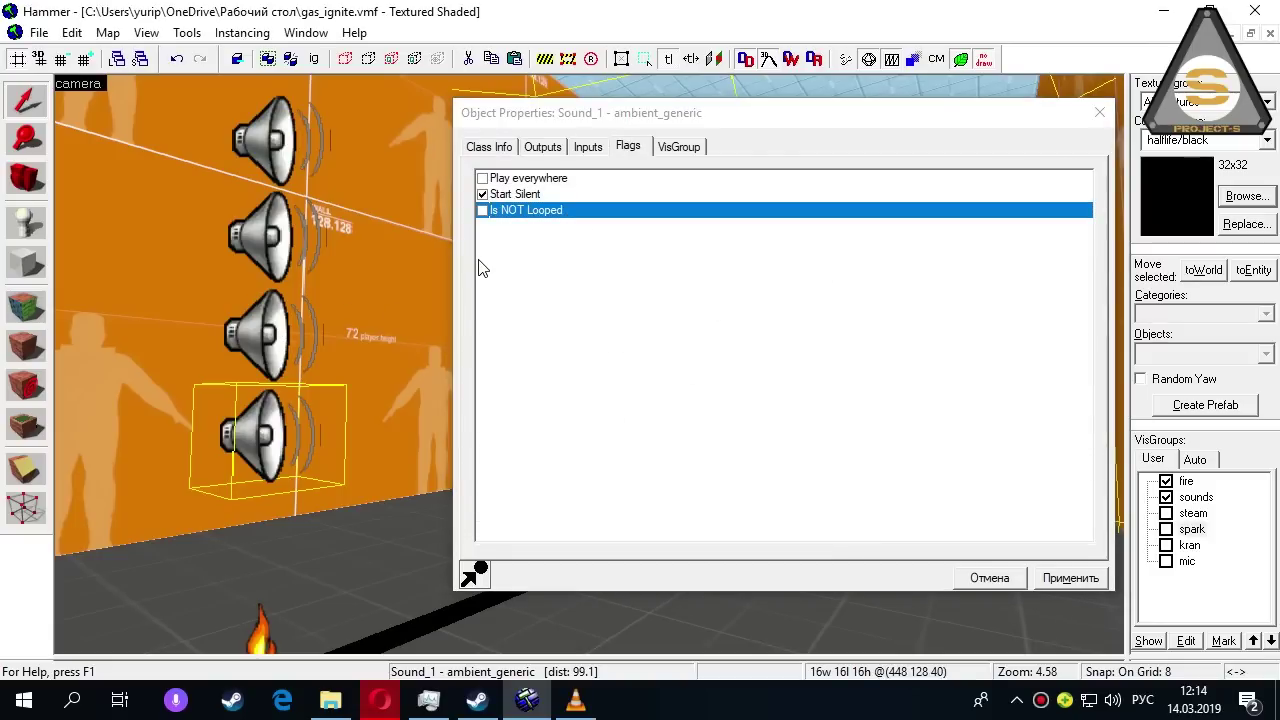
left_click(489, 147)
Step: Examine the sound names of Sound_2, Sound_3 and Sound_4, and check the looping flags of Sound_3
left_click(283, 333)
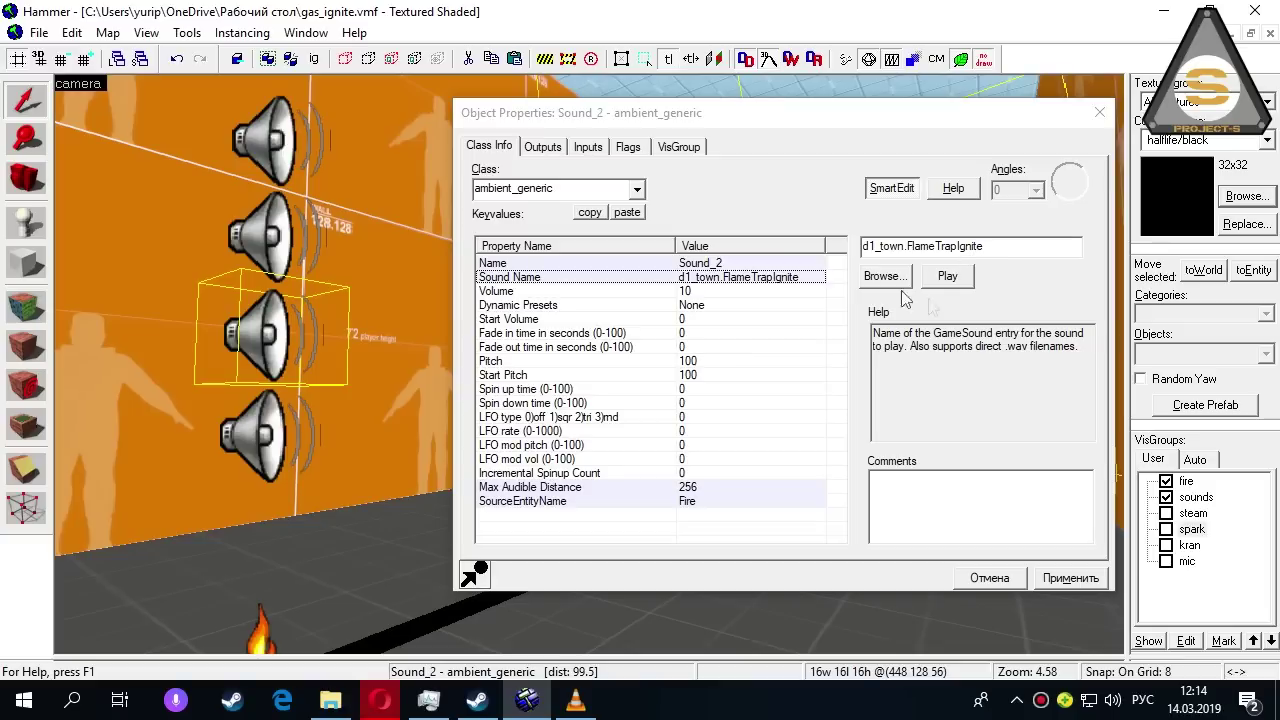
left_click(282, 250)
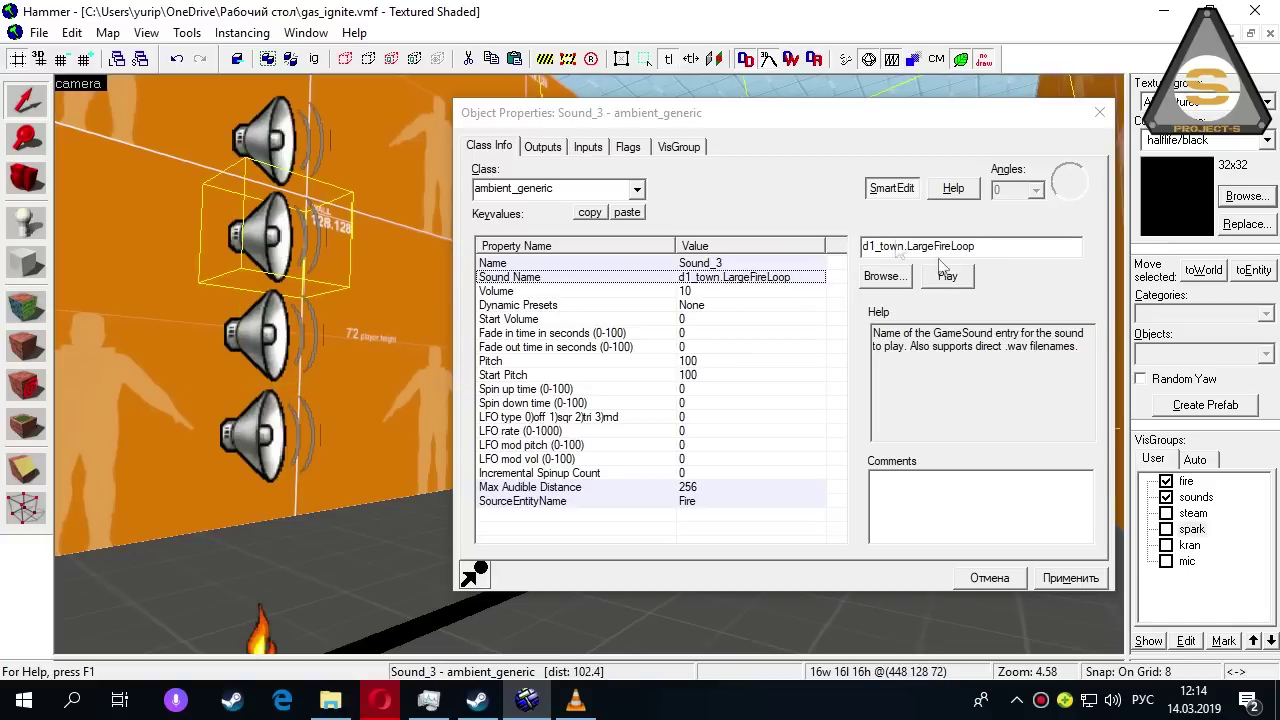
left_click(632, 149)
left_click(588, 214)
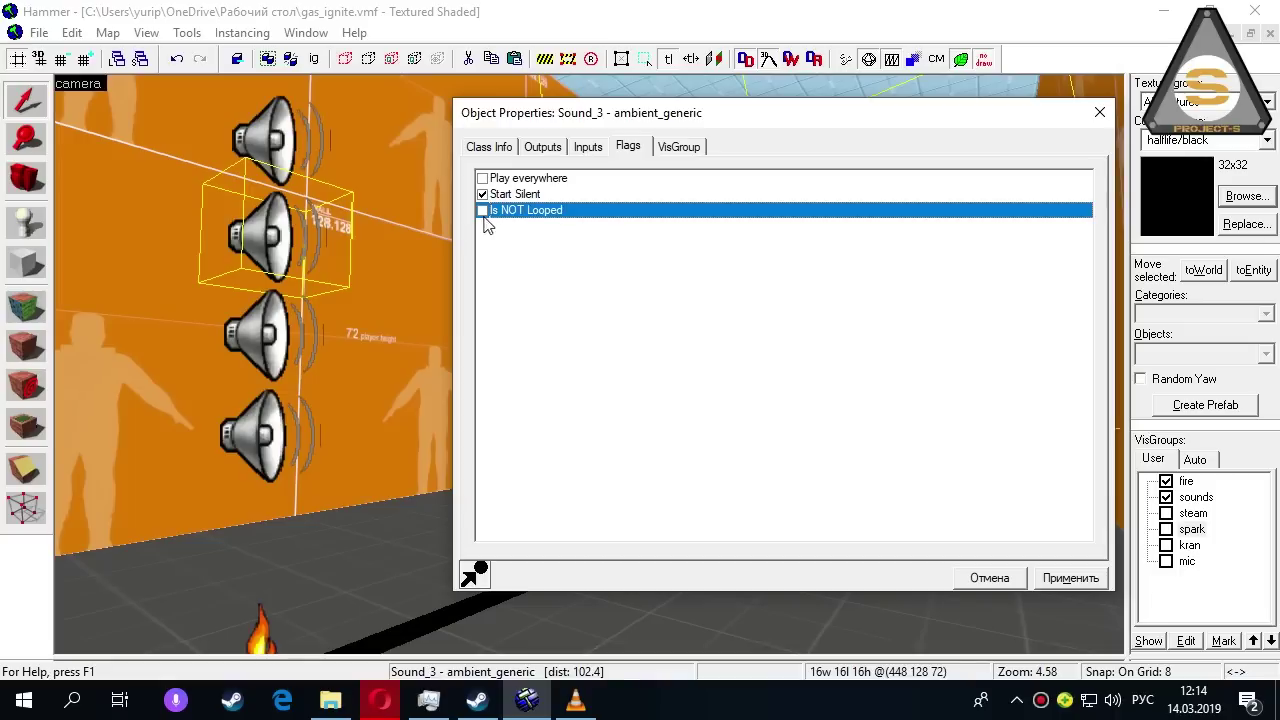
left_click(505, 148)
left_click(287, 150)
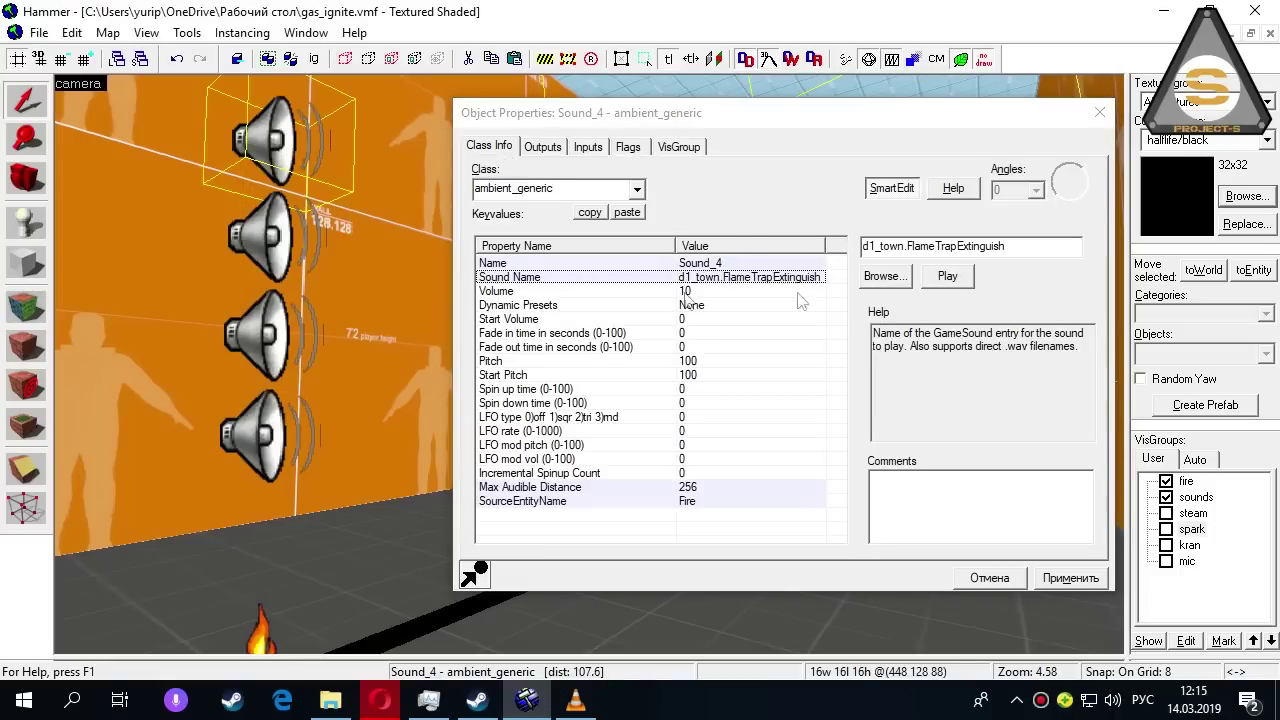
Step: Select all four ambient_generic entities together and examine their shared SourceEntityName property
left_click(290, 243, "ctrl")
left_click(270, 340, "ctrl")
left_click(265, 400, "ctrl")
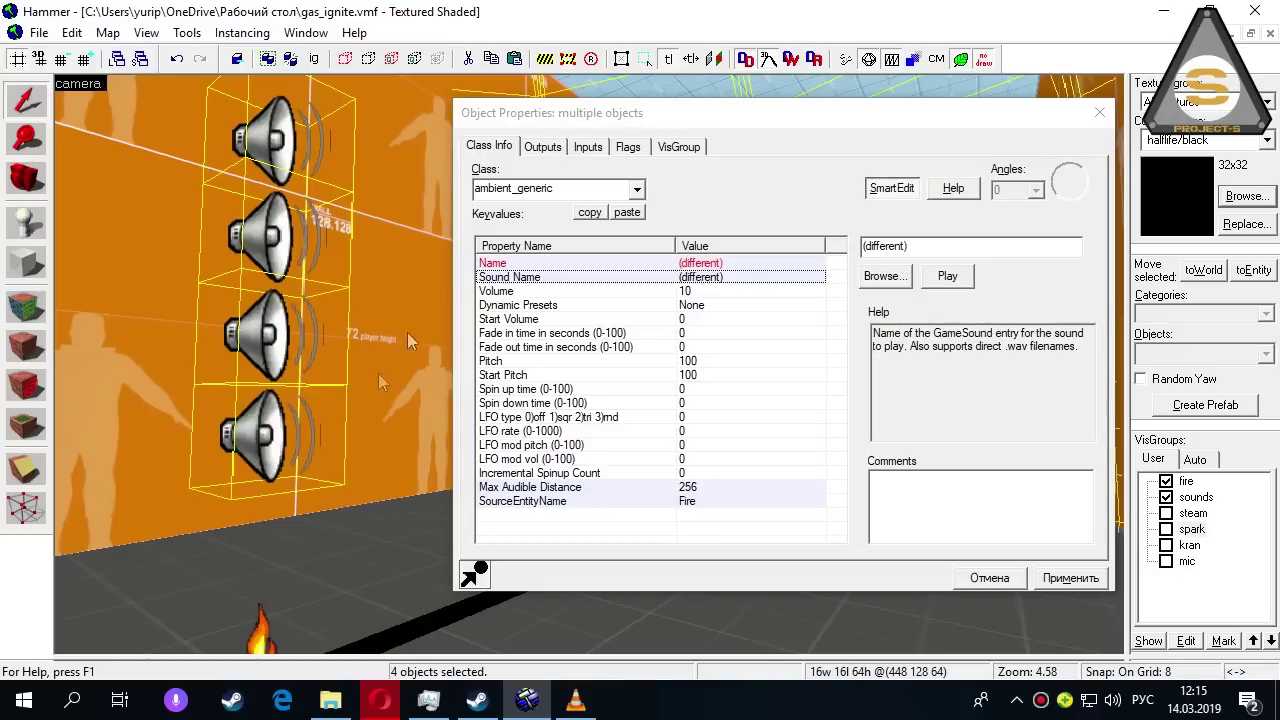
left_click(692, 502)
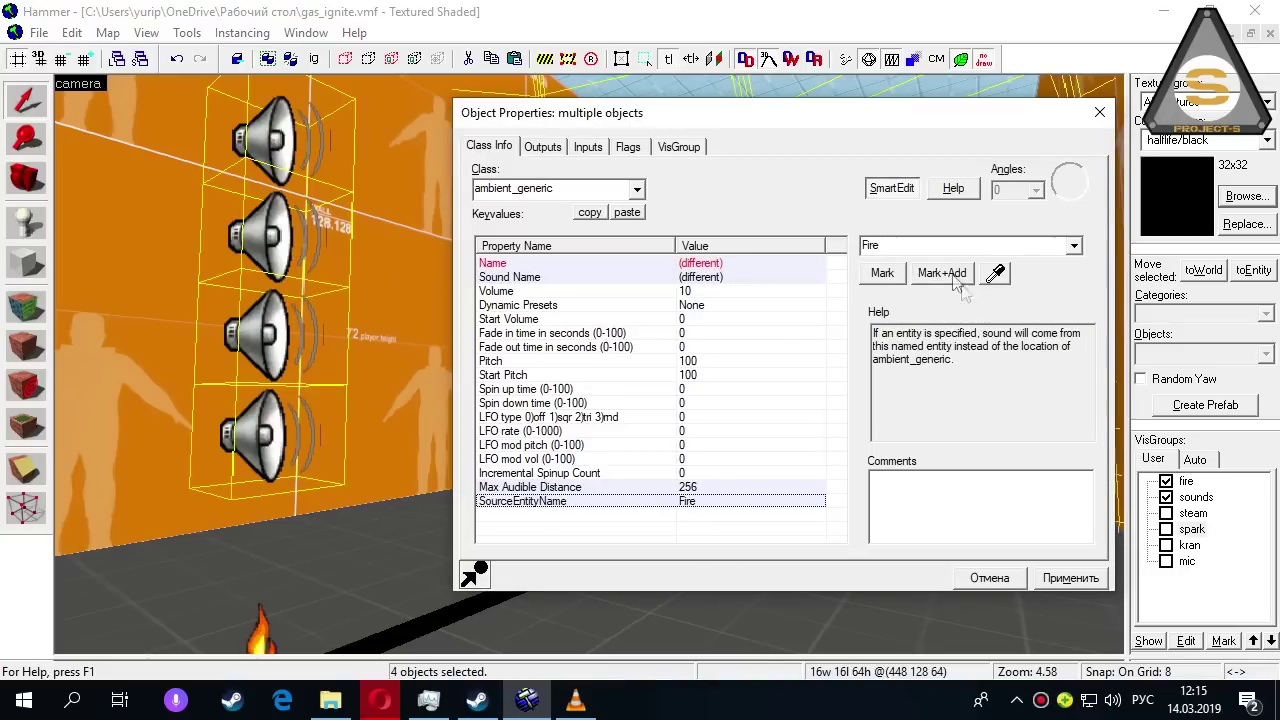
key("z")
key("z")
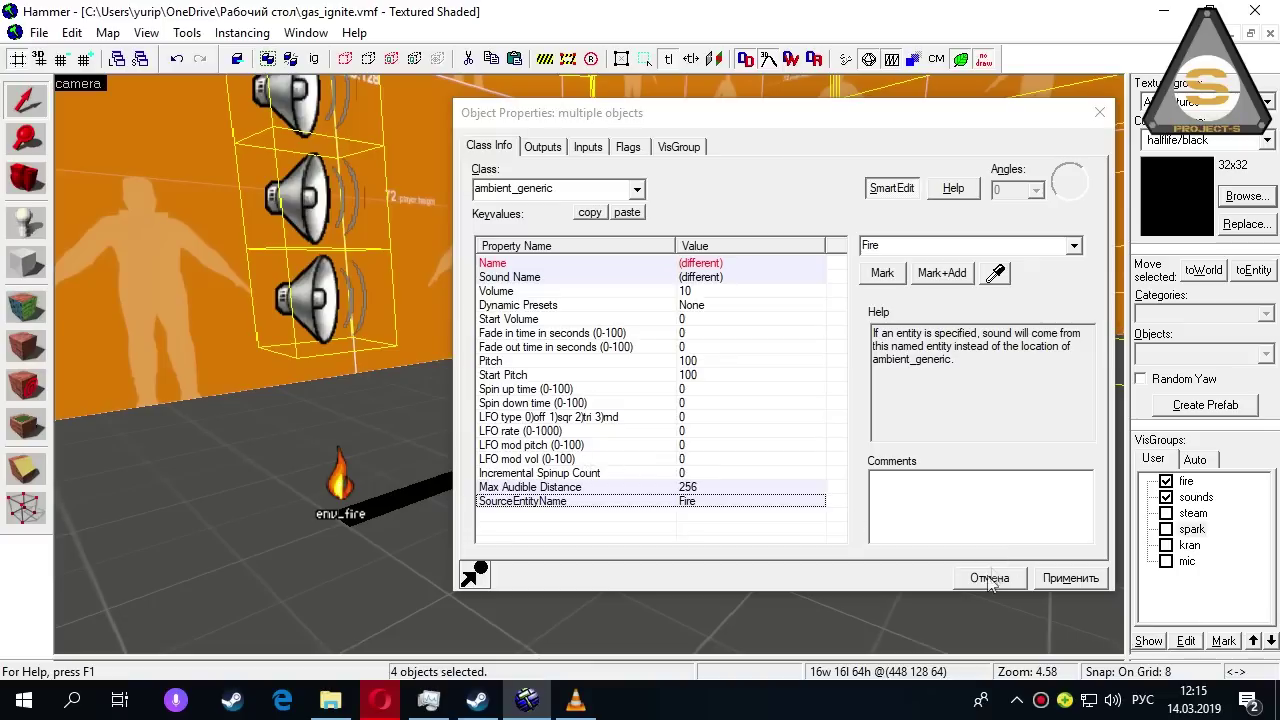
Step: Display the steam and spark visgroups instead of fire and sounds, and mark the spark and steam entities to inspect their properties
left_click(1166, 497)
left_click(1166, 482)
left_click(1166, 513)
left_click(1166, 529)
left_click(1191, 531)
left_click(1224, 641)
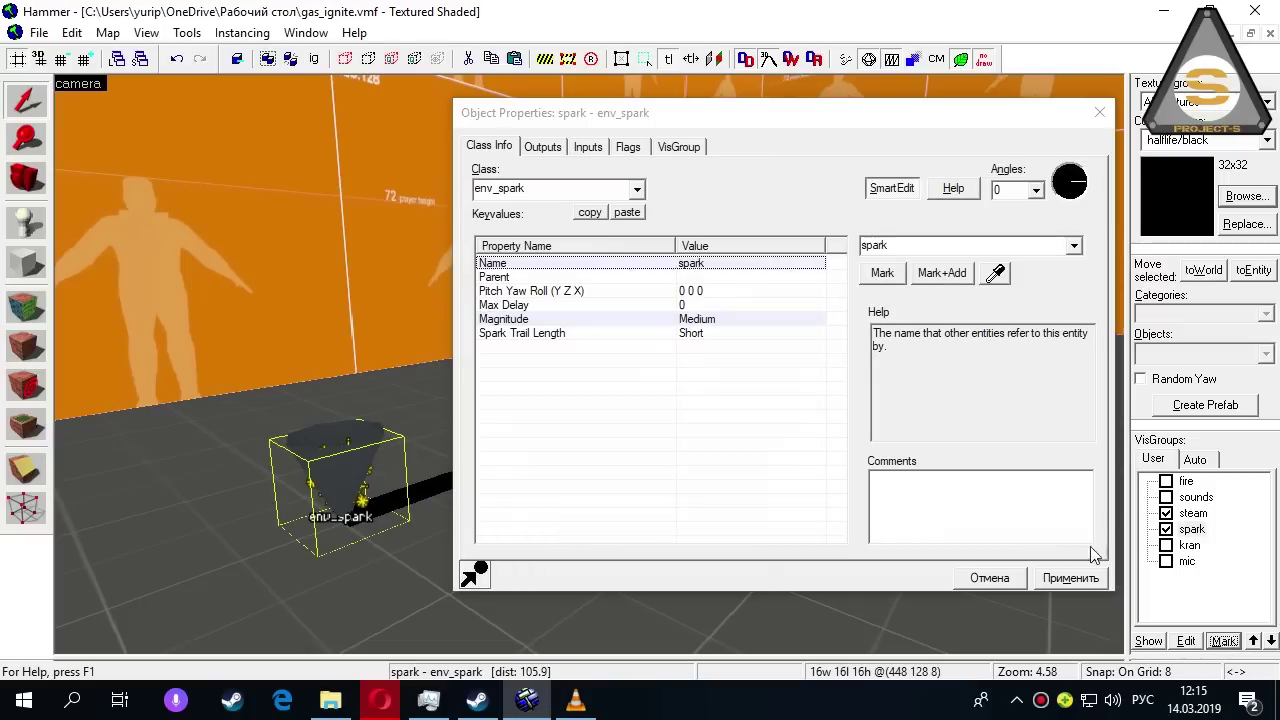
left_click(1192, 513)
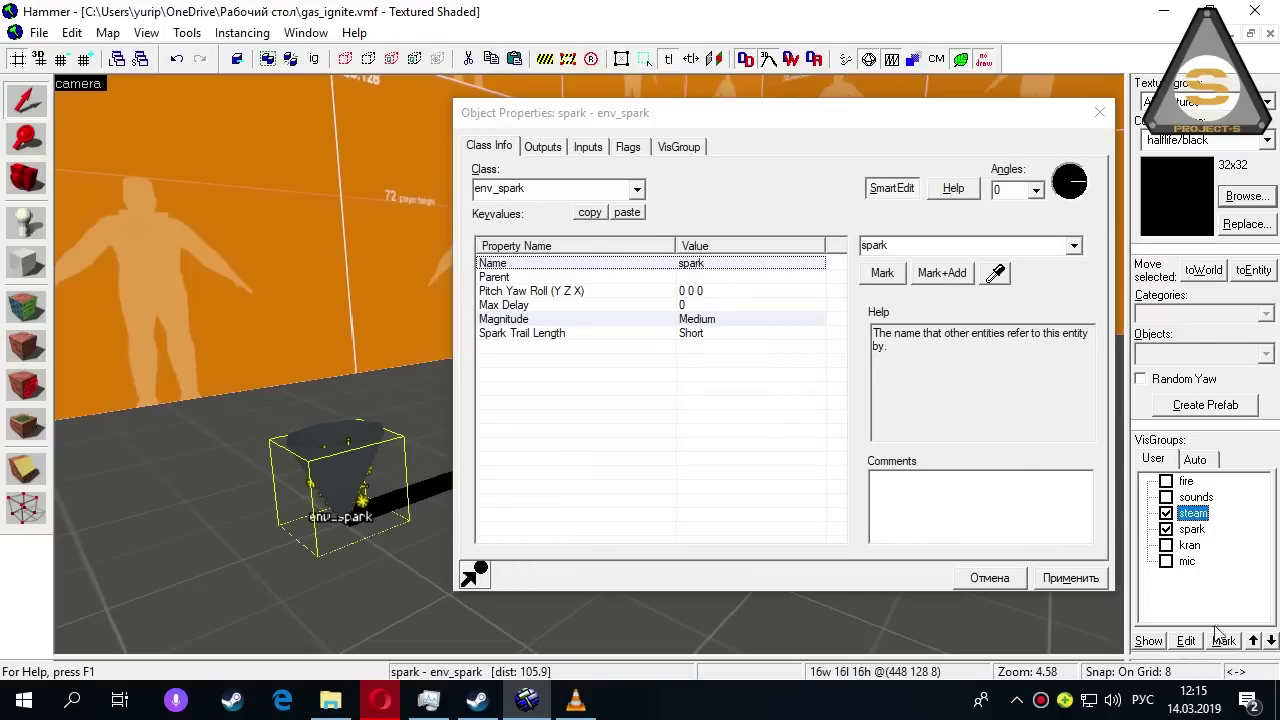
left_click(1224, 641)
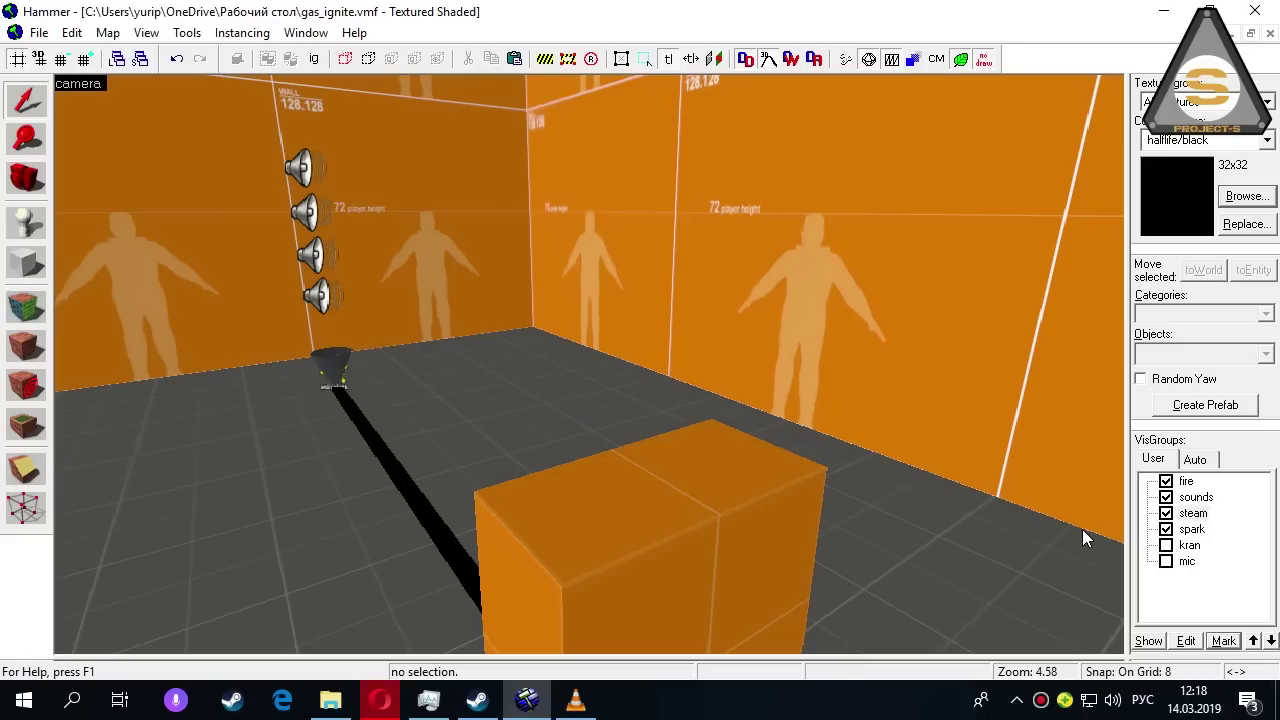
Step: Show the kran visgroup and examine the World Model property of the valve wheel prop_dynamic on the orange block
left_click(1166, 545)
left_click(712, 437)
double_click(712, 437)
left_click(757, 319)
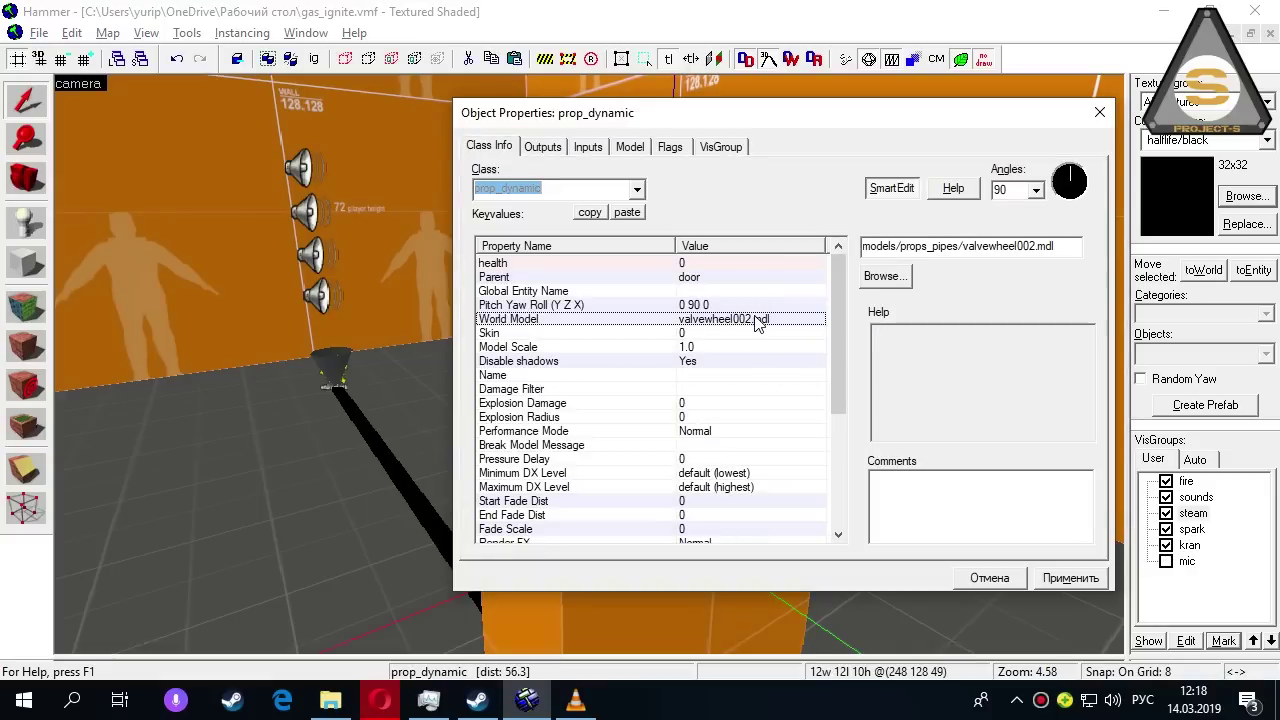
left_click_drag(830, 116, 1045, 128)
key("z")
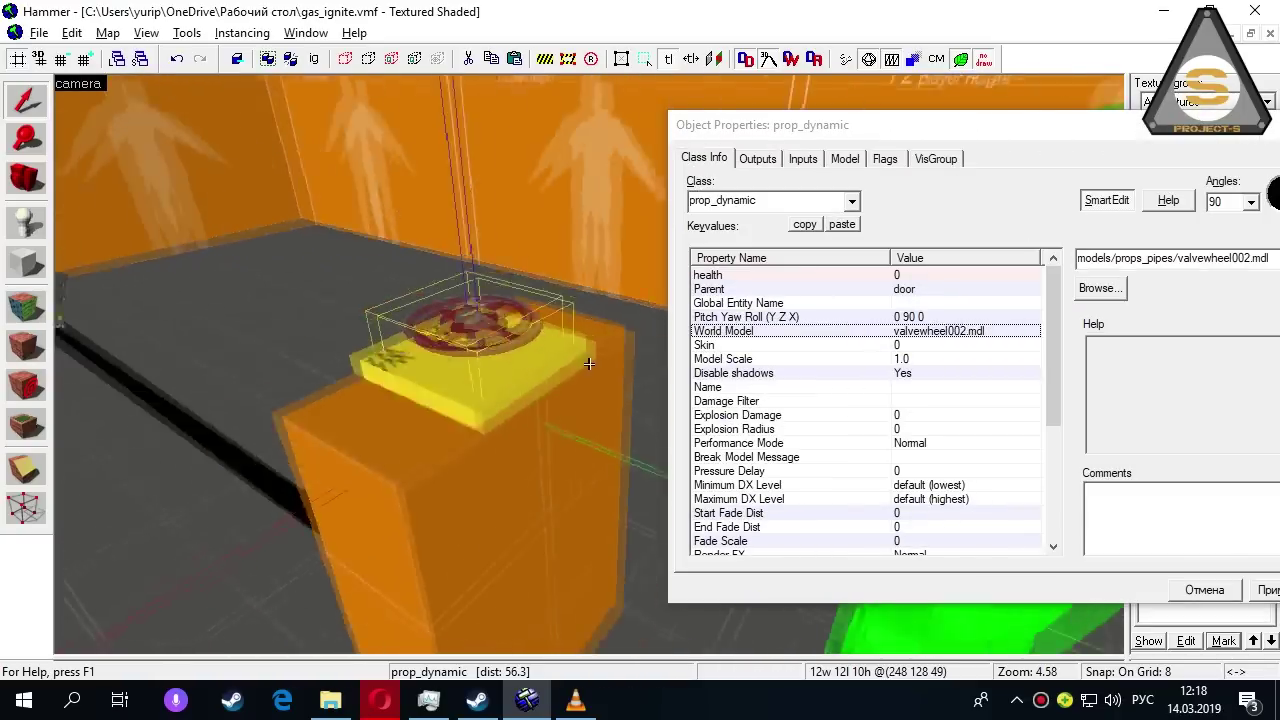
key("w")
key("z")
Step: Examine the Name of the func_door_rotating brush under the valve wheel and the wheel's matching Parent property
left_click(568, 394)
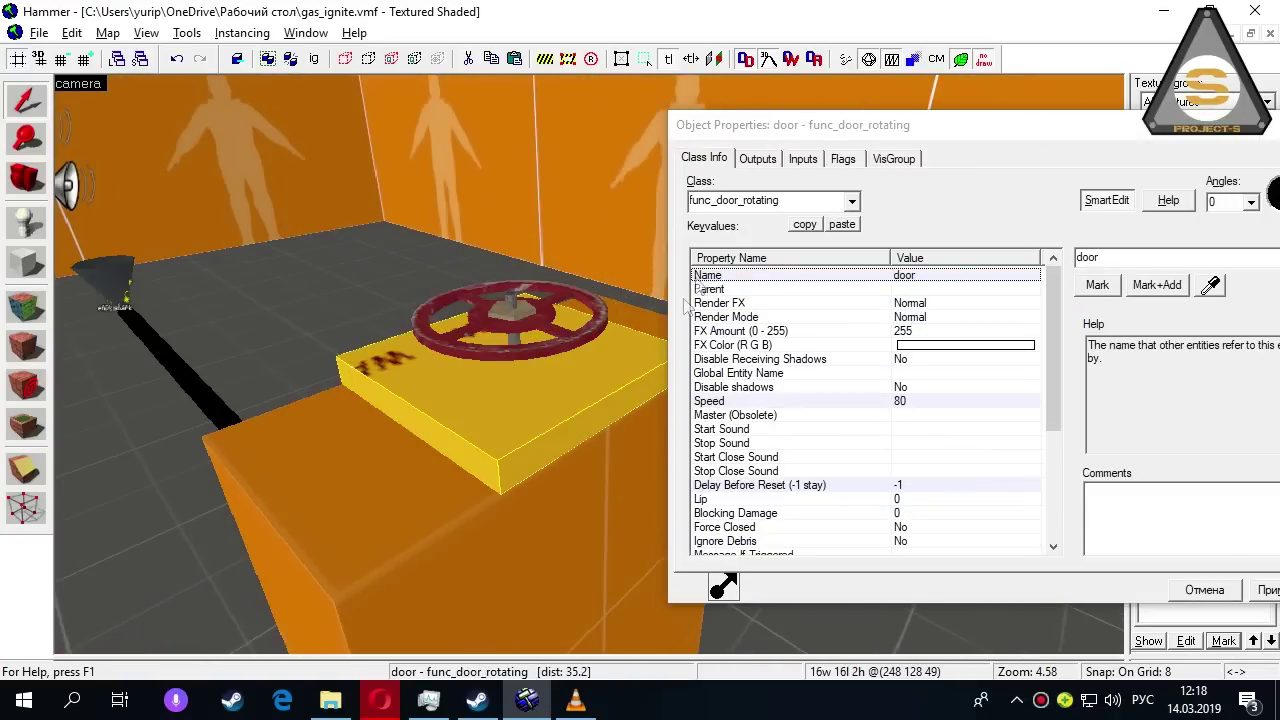
left_click(801, 206)
left_click(1121, 260)
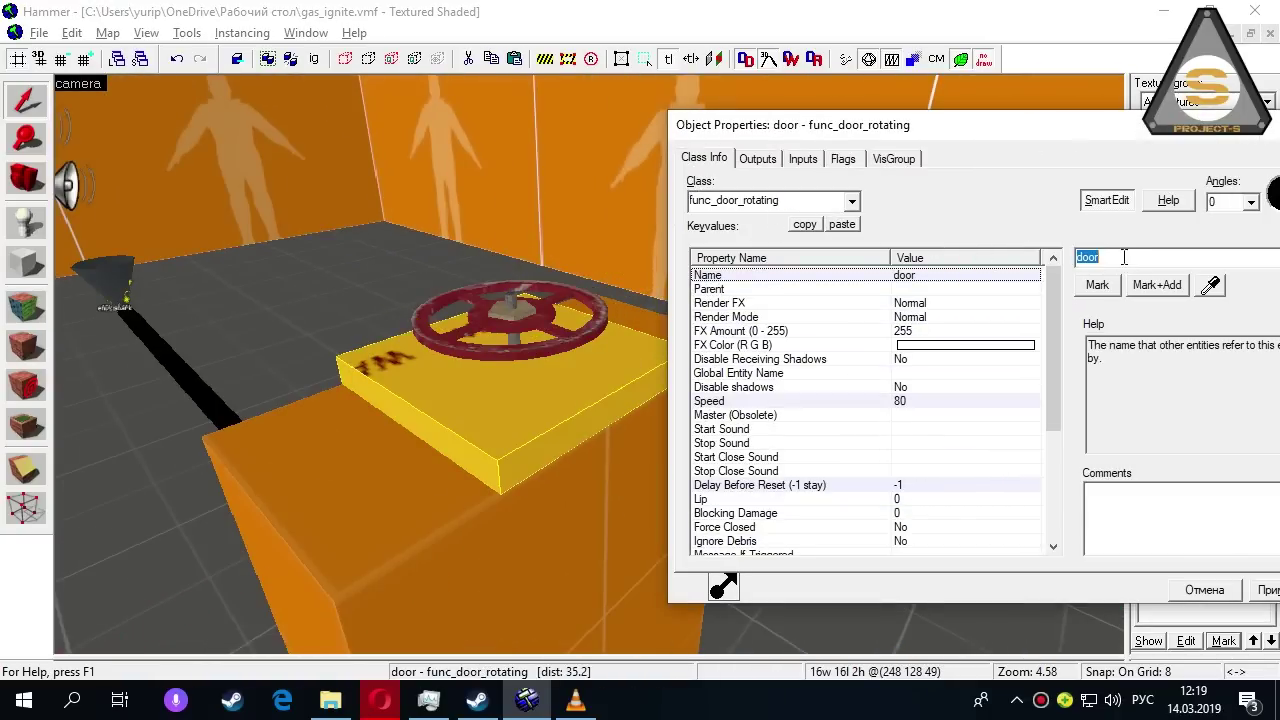
left_click_drag(1023, 131, 888, 118)
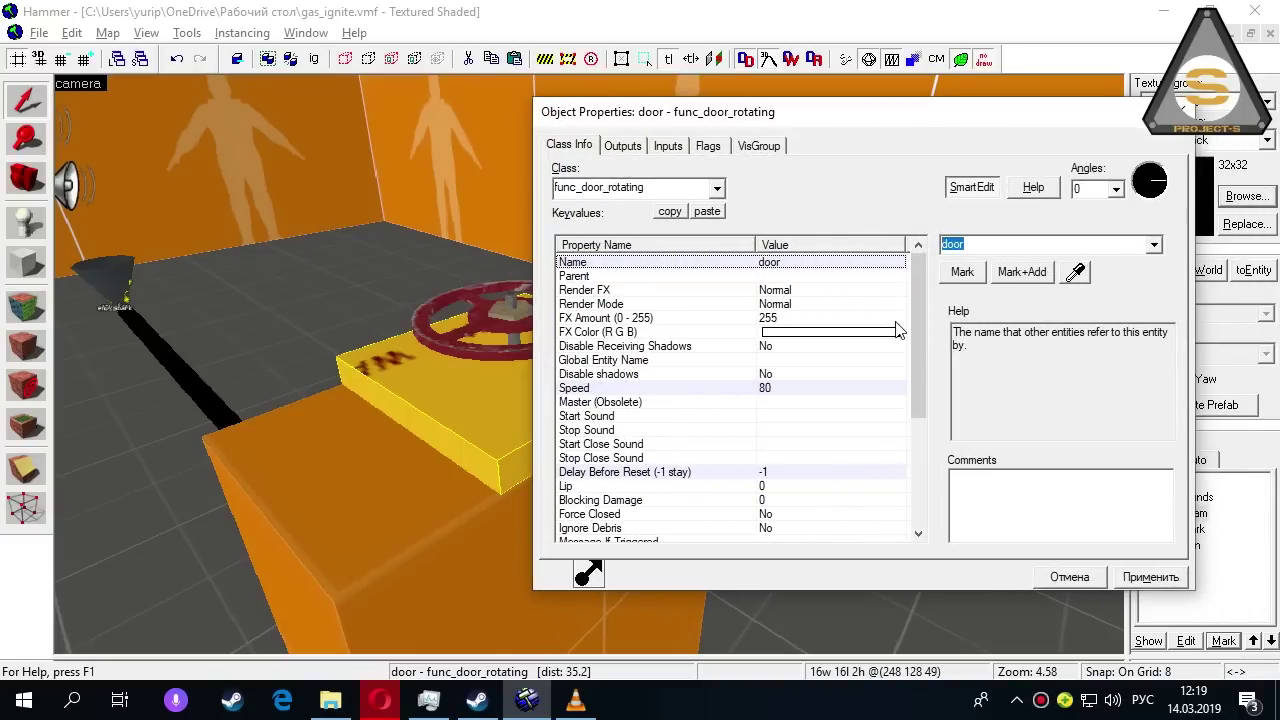
left_click(528, 333)
left_click(636, 280)
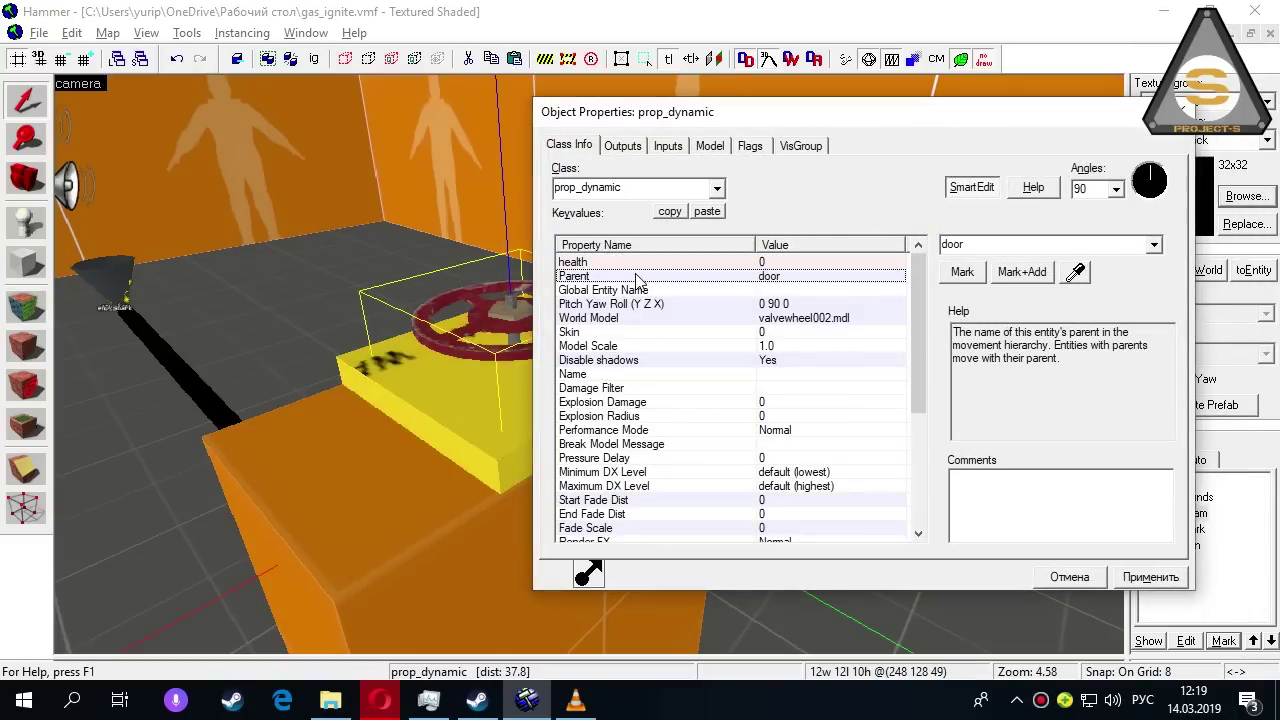
left_click(1006, 245)
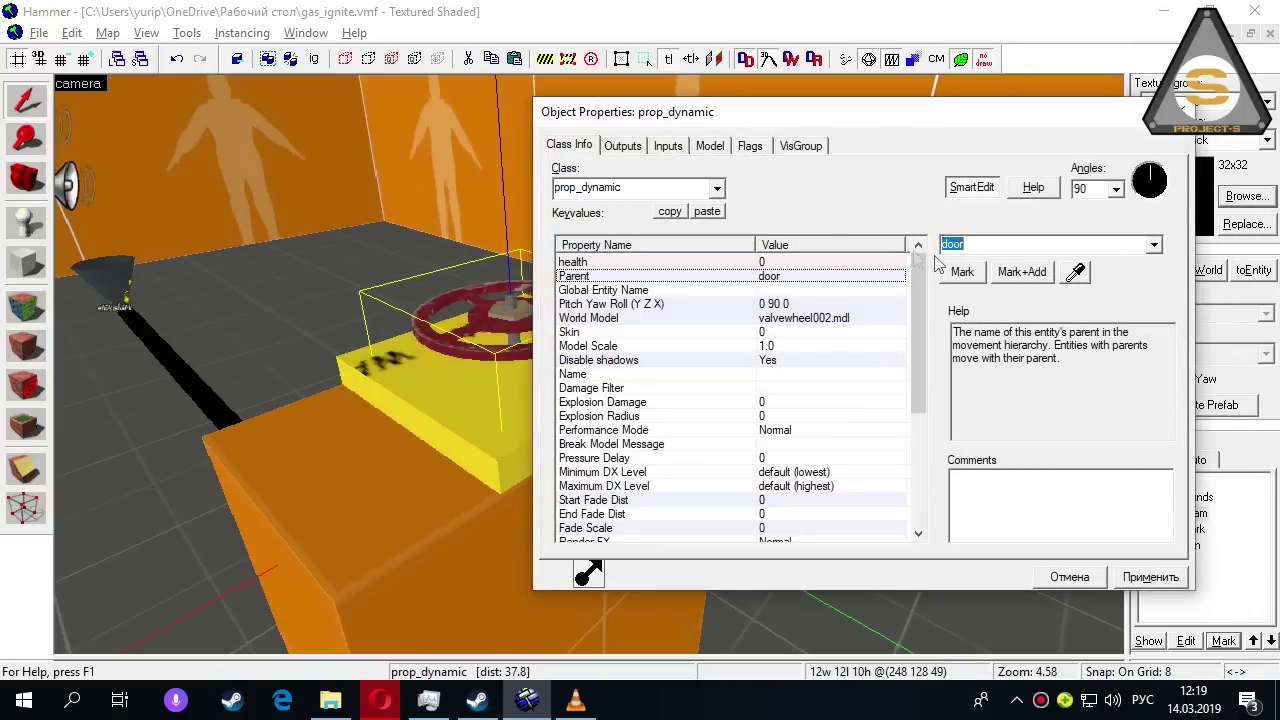
Step: Examine the func_door_rotating brush's Speed, Delay Before Reset, Distance and flags, then close its properties without changes
left_click(420, 415)
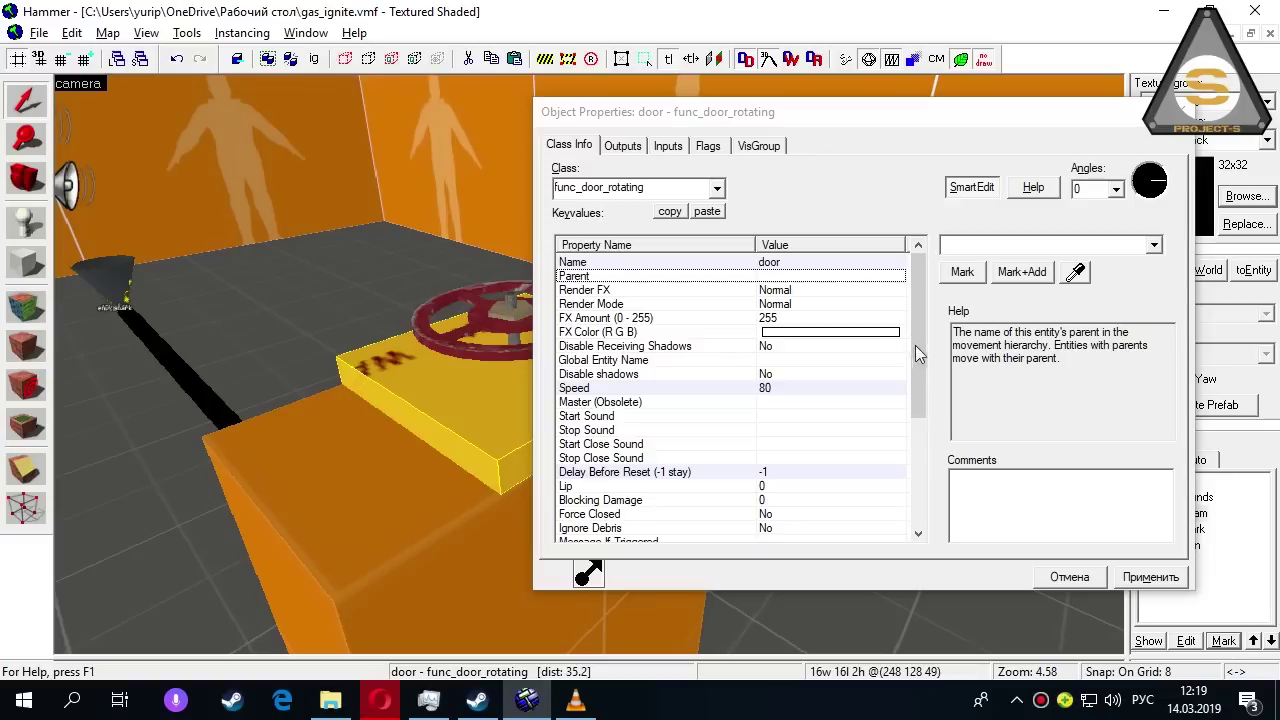
left_click(829, 388)
left_click_drag(914, 364, 911, 415)
left_click(806, 389)
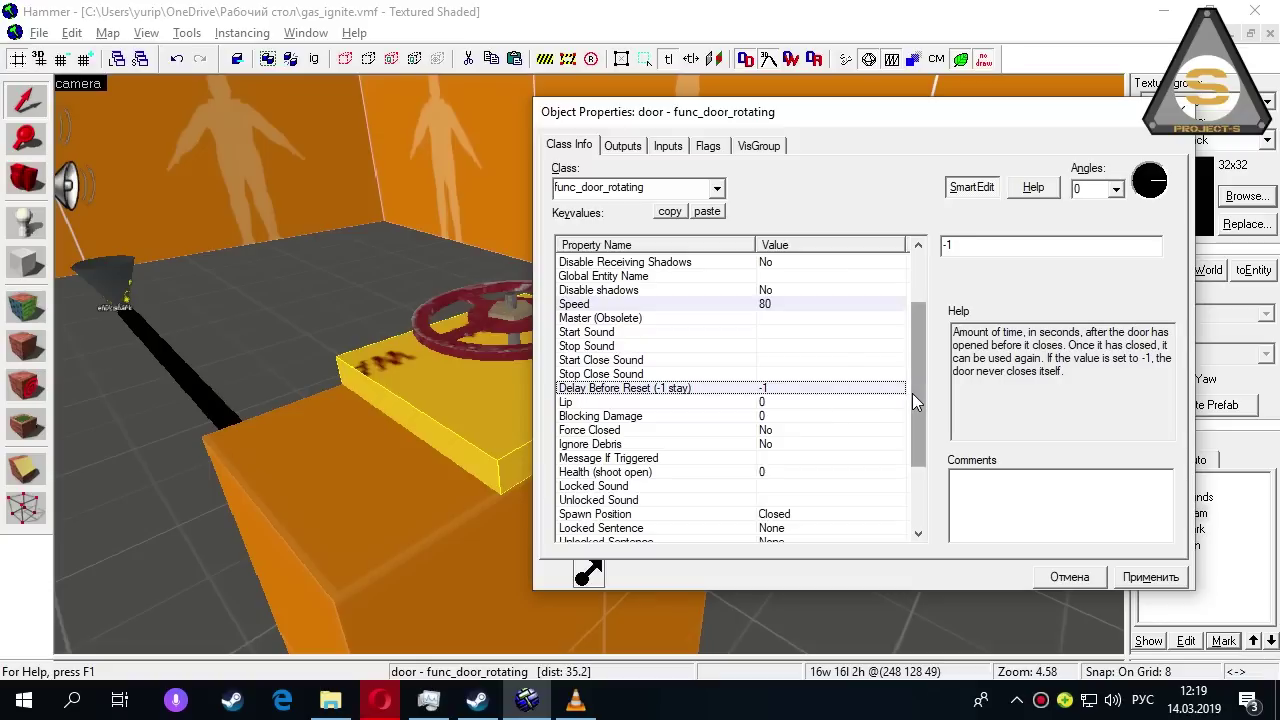
left_click_drag(912, 398, 917, 459)
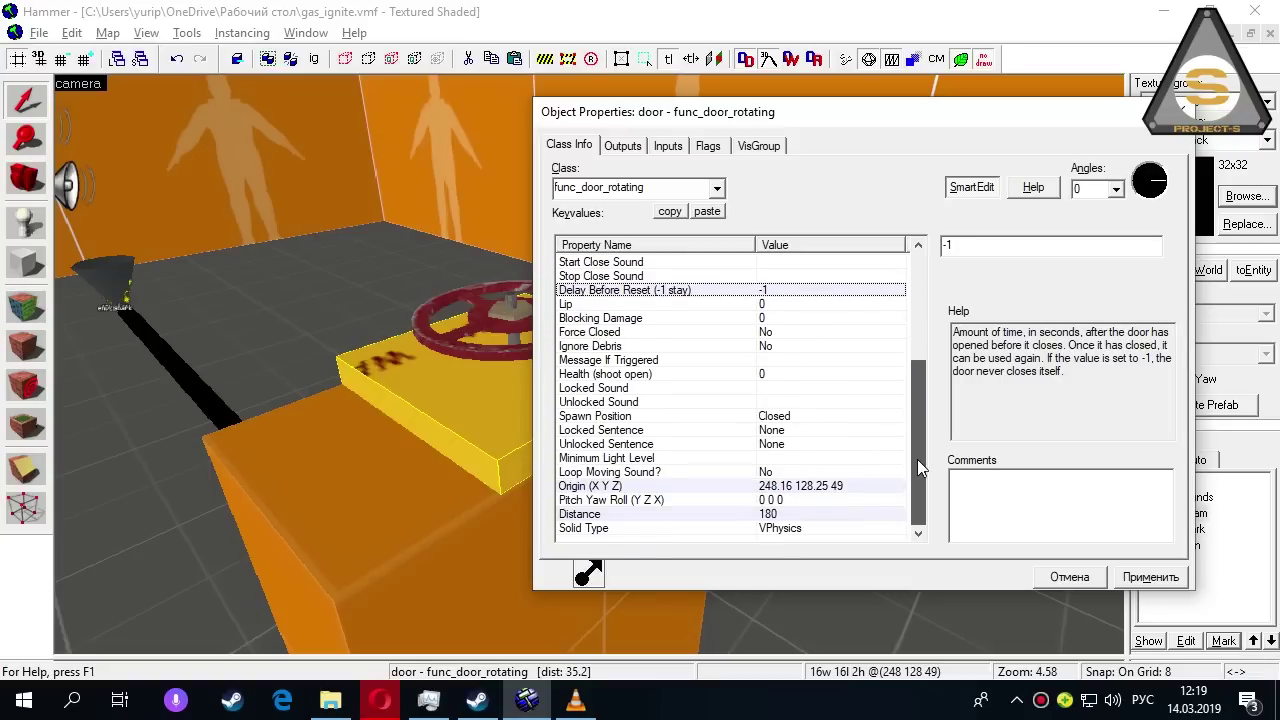
left_click(838, 514)
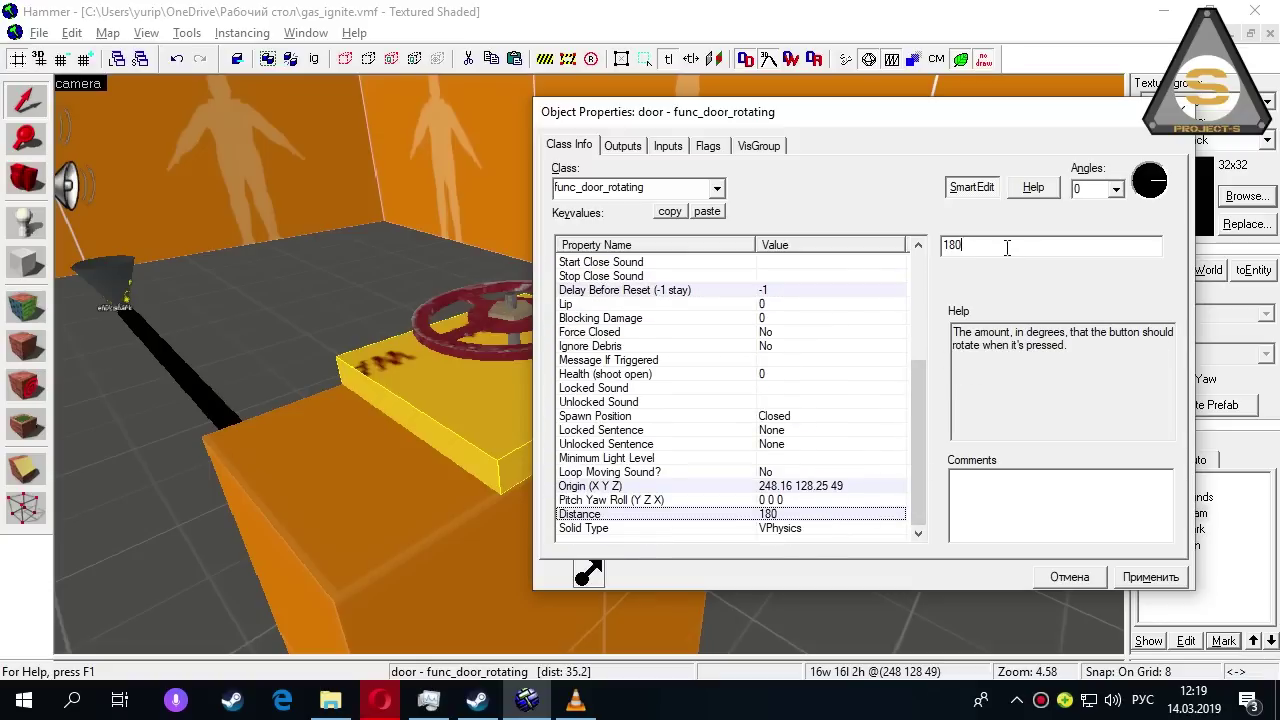
left_click(710, 146)
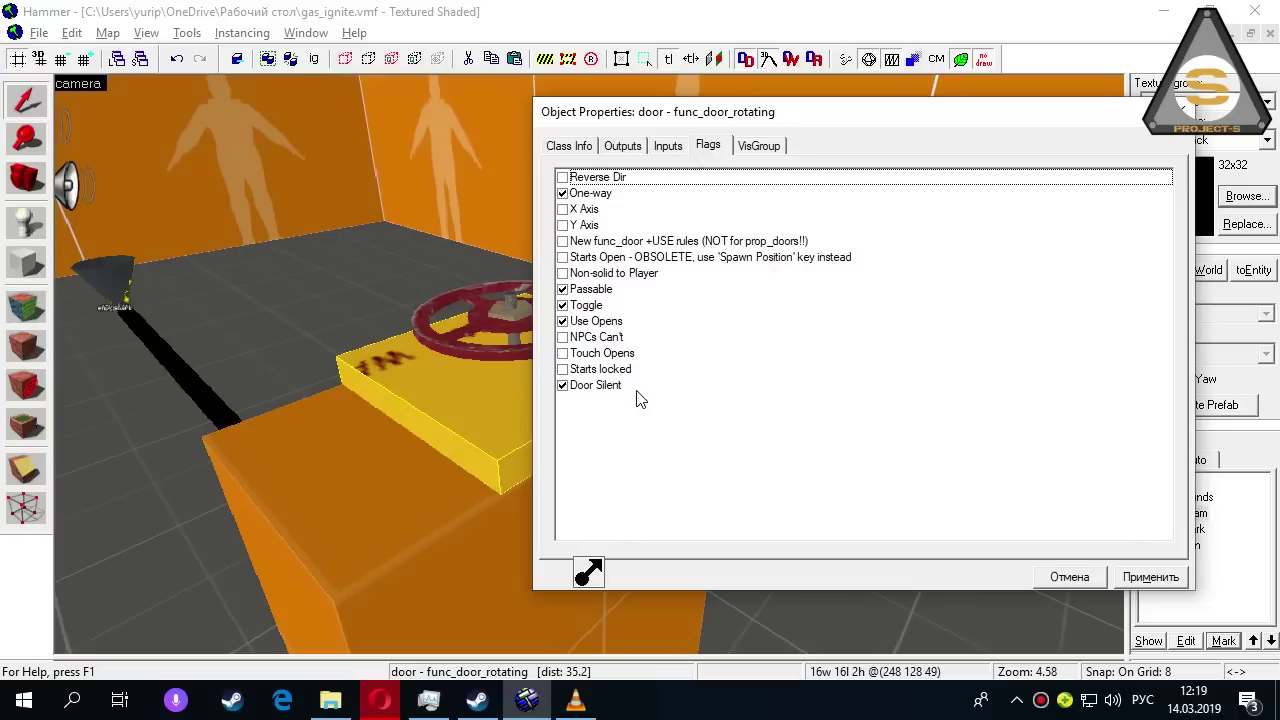
left_click(1069, 577)
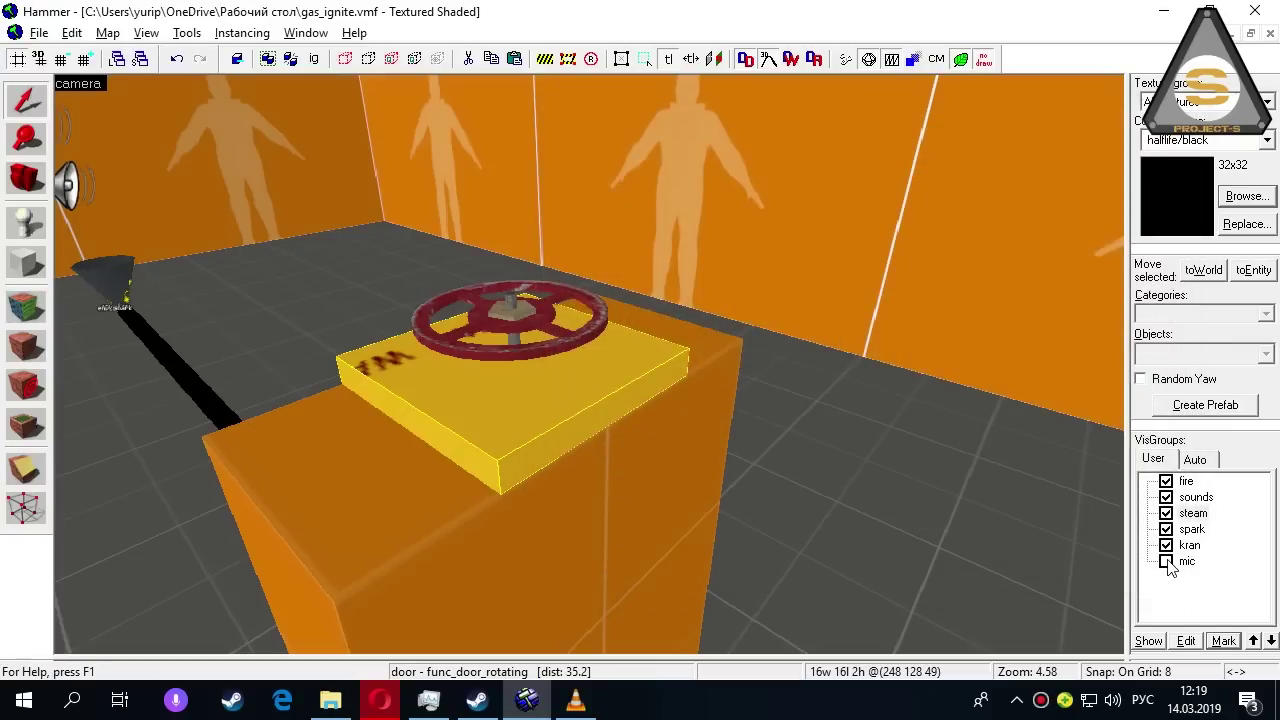
Step: Show the mic visgroup and open the properties of the env_microphone below the speakers
left_click(1166, 561)
double_click(505, 380)
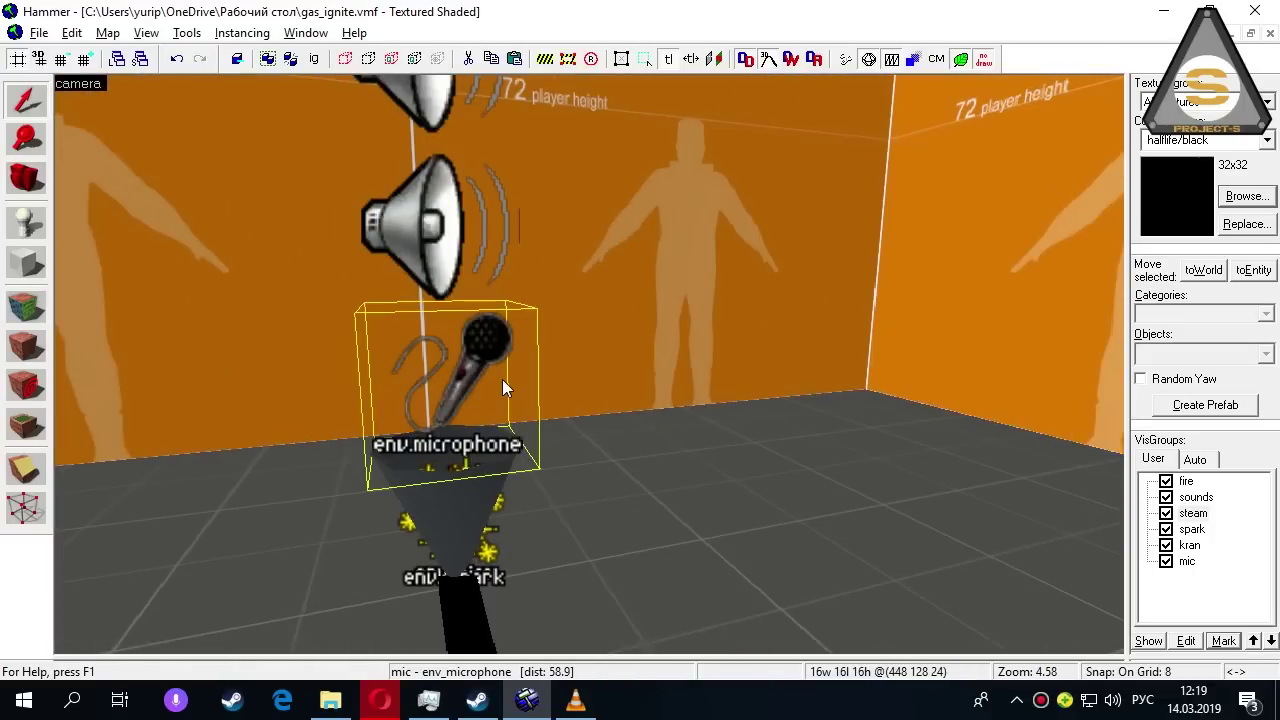
key("z")
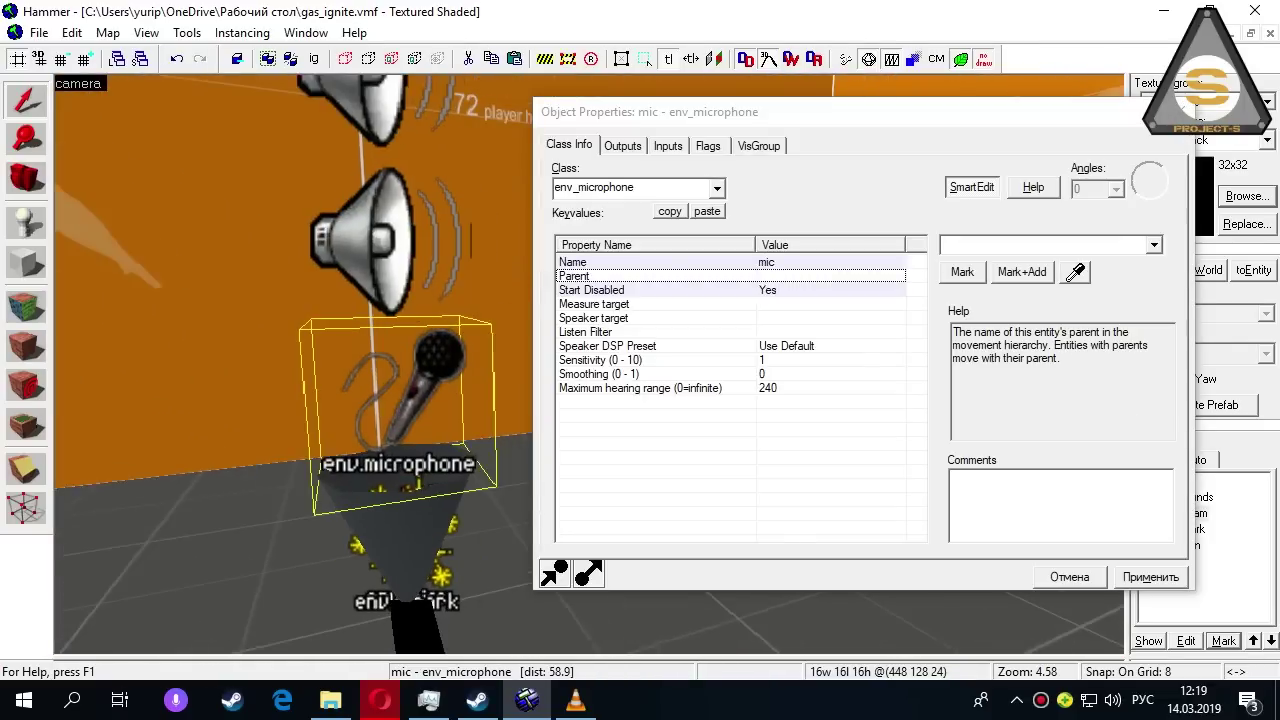
Step: Look over the room around the microphone and valve block, and examine the env_microphone's Name and Start Disabled properties
key("s")
key("z")
key("s")
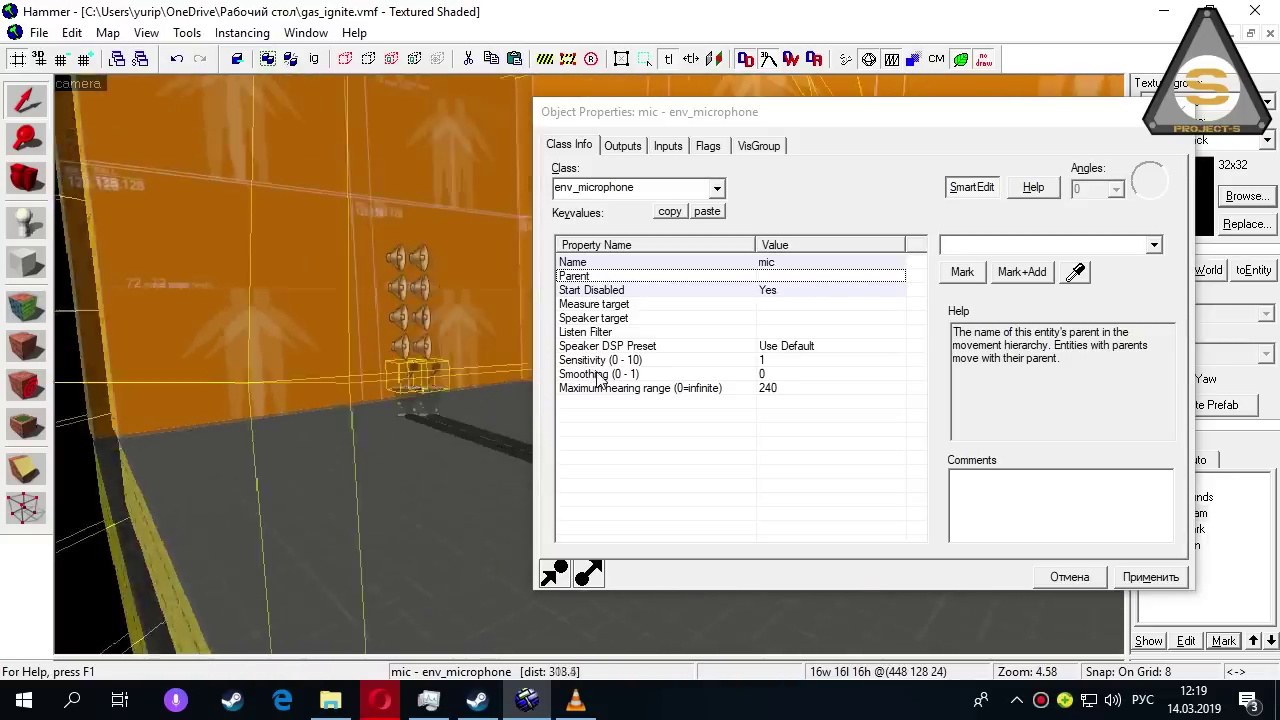
key("w")
key("d")
key("z")
key("z")
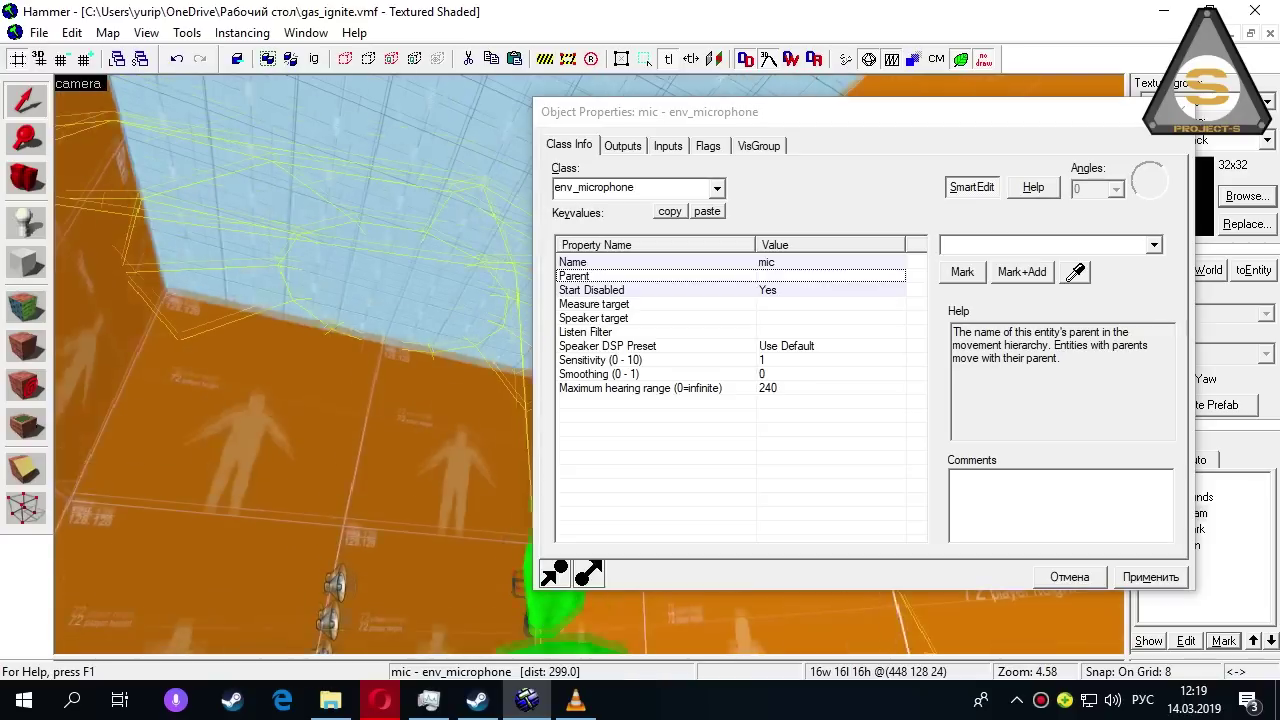
key("w")
key("s")
key("w")
key("z")
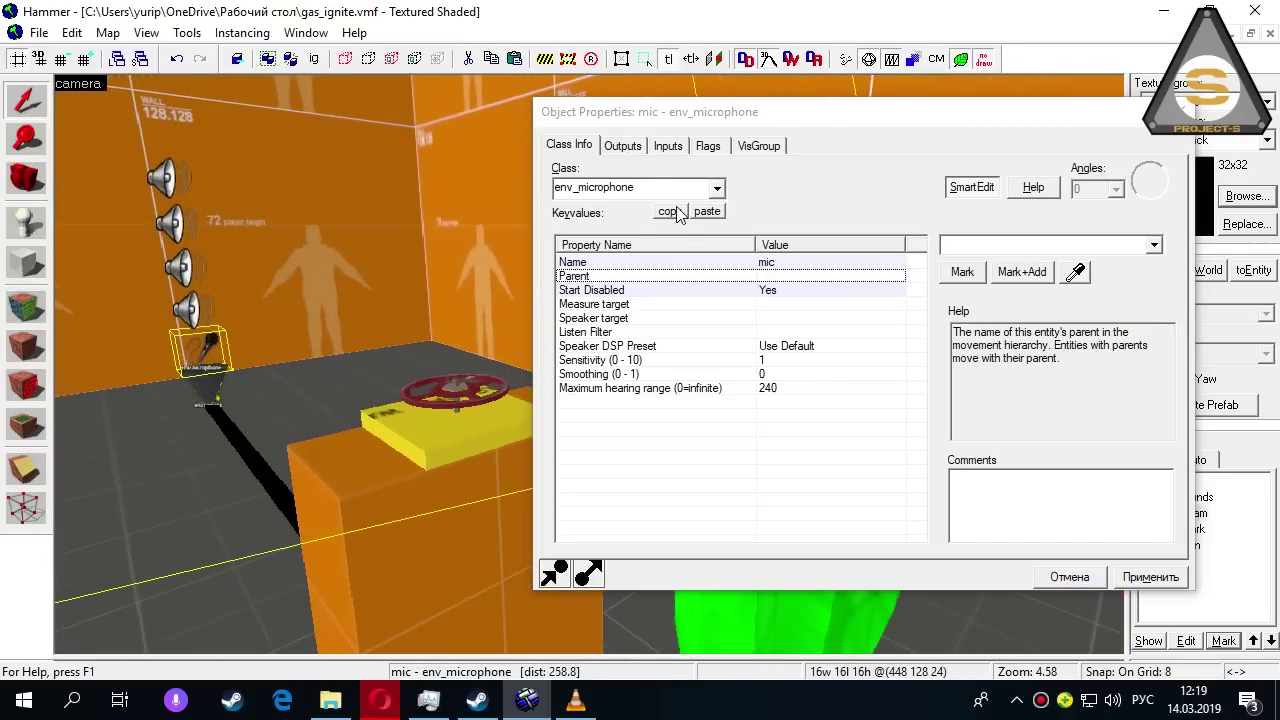
left_click(822, 289)
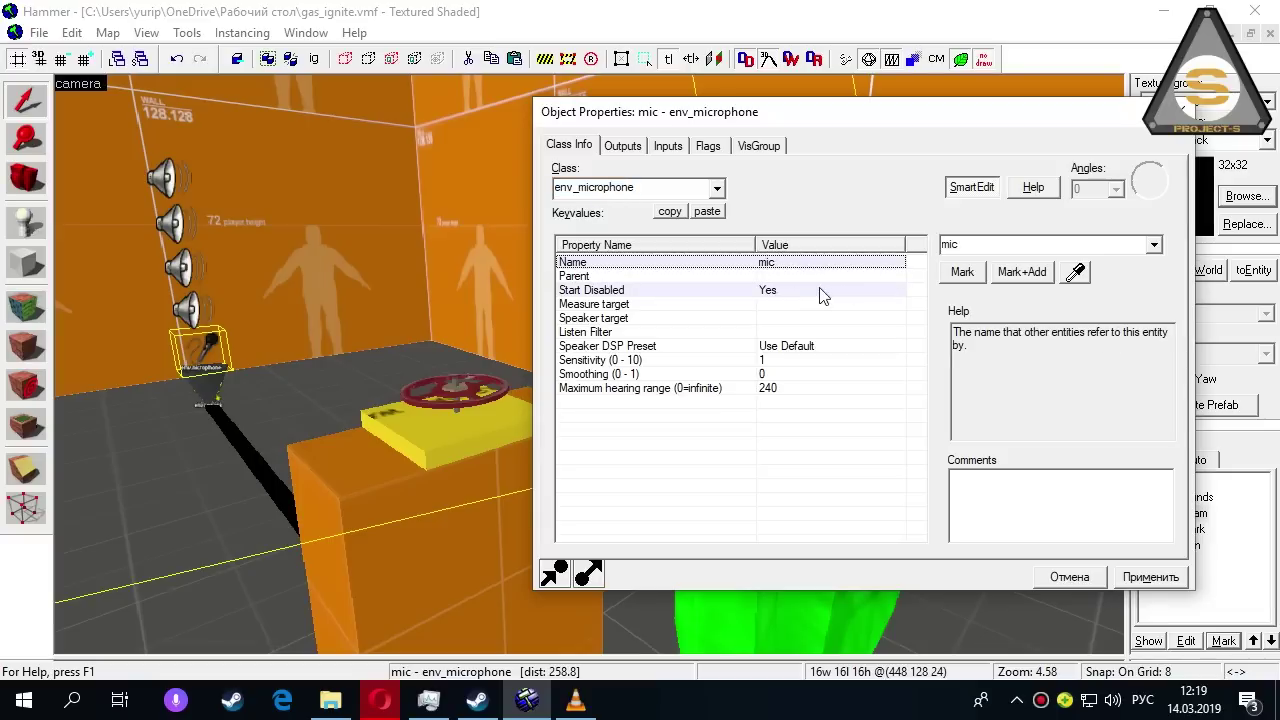
left_click(830, 290)
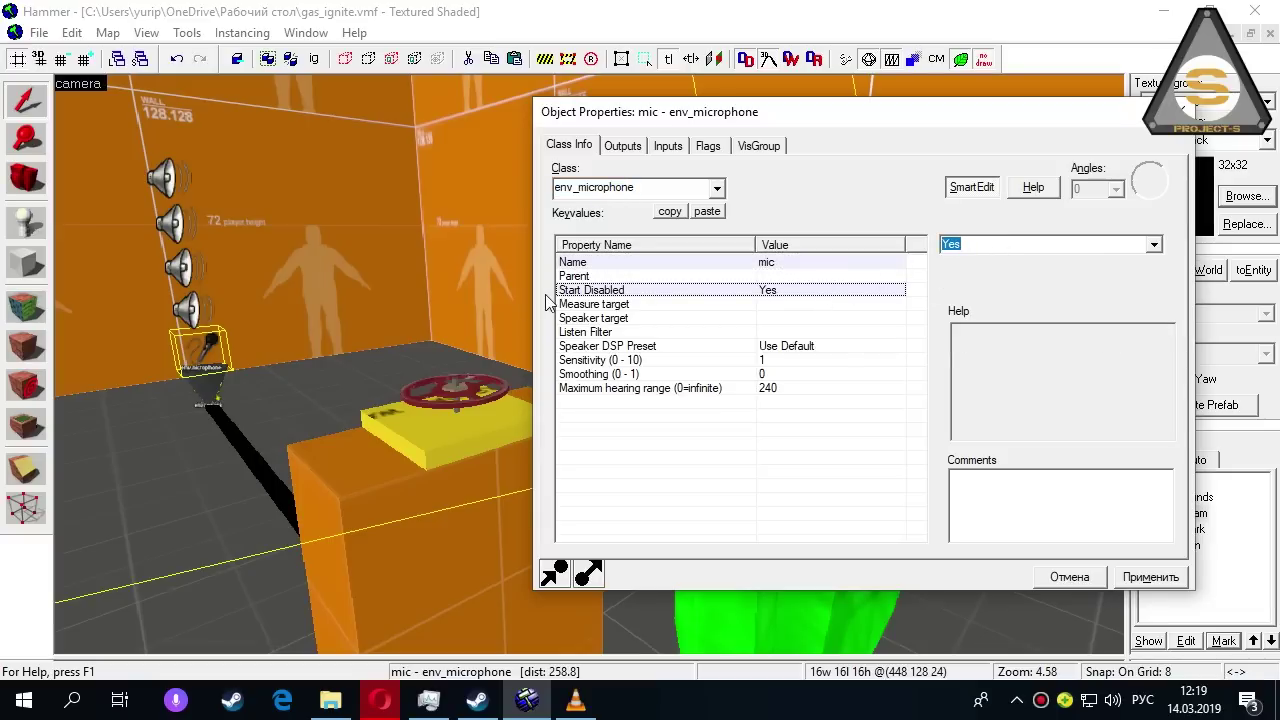
Step: Examine the func_door_rotating brush's OnFullyOpen outputs targeting steam, Sound_1 and mic
left_click(456, 420)
left_click(630, 150)
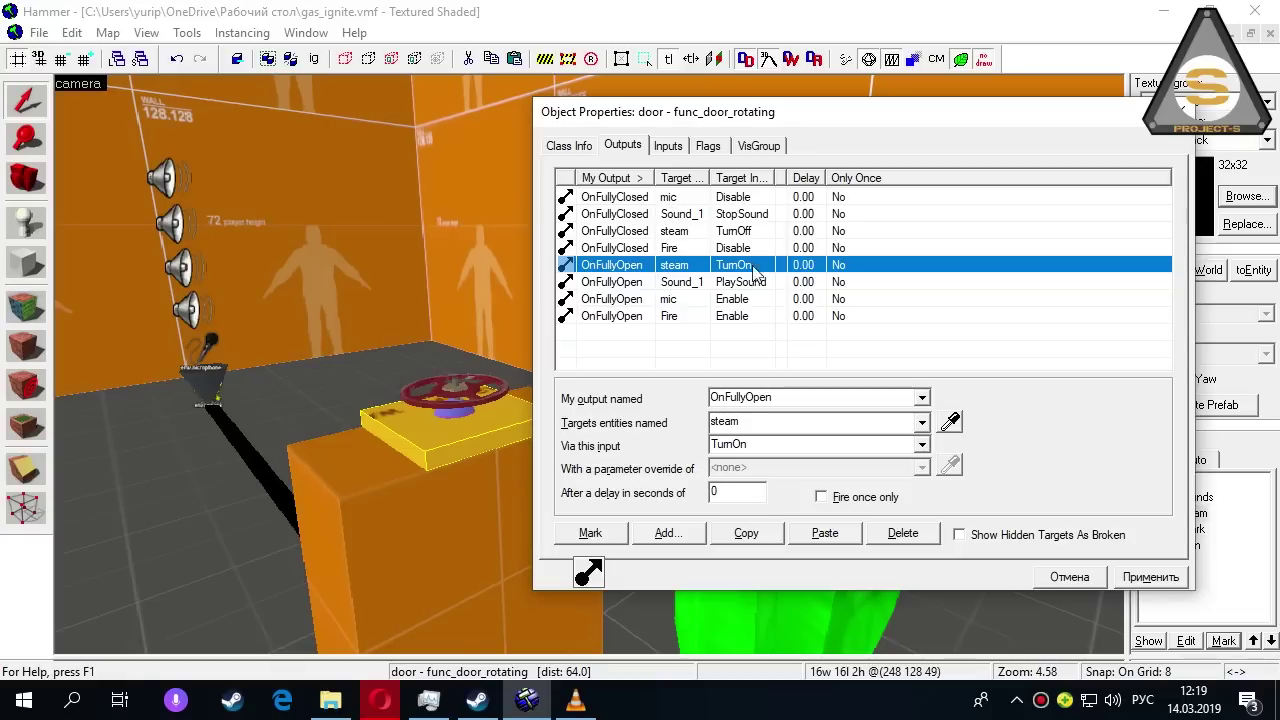
left_click(850, 284)
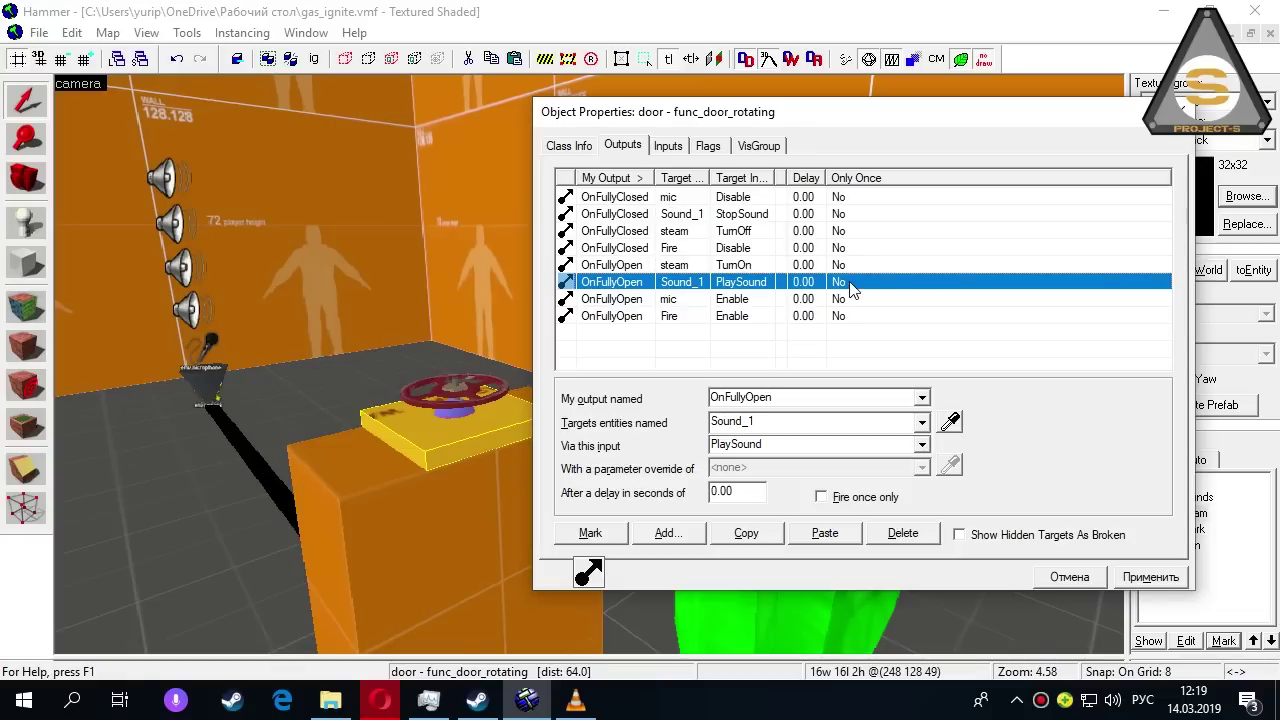
left_click(803, 300)
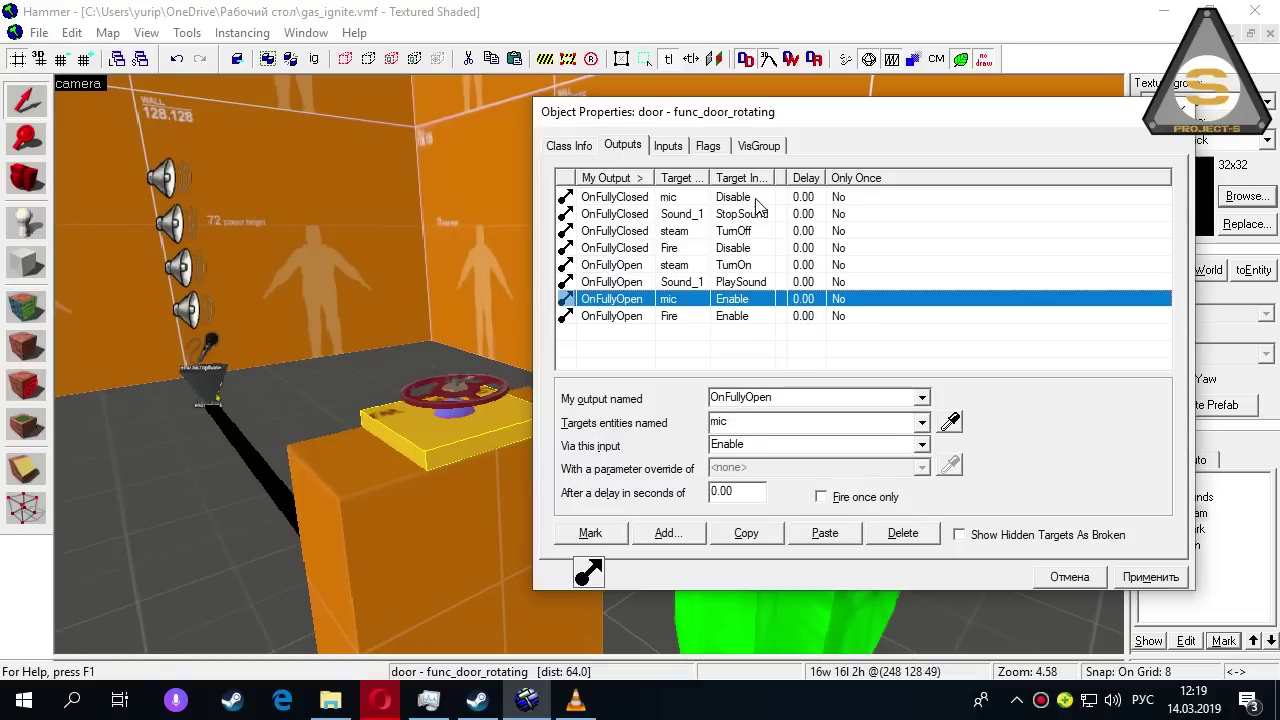
Step: Examine the brush's OnFullyClosed outputs for steam, Sound_1, mic and Fire, and compare the Fire one with its OnFullyOpen counterpart
left_click(782, 231)
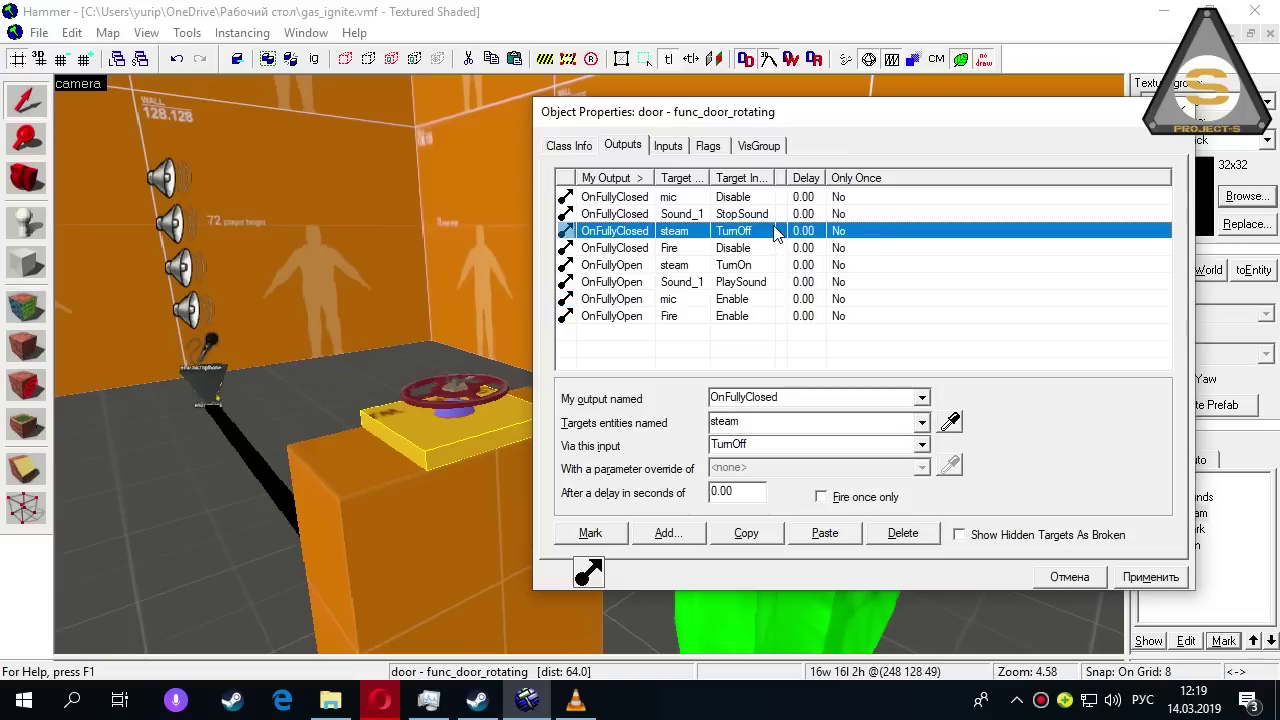
left_click(758, 214)
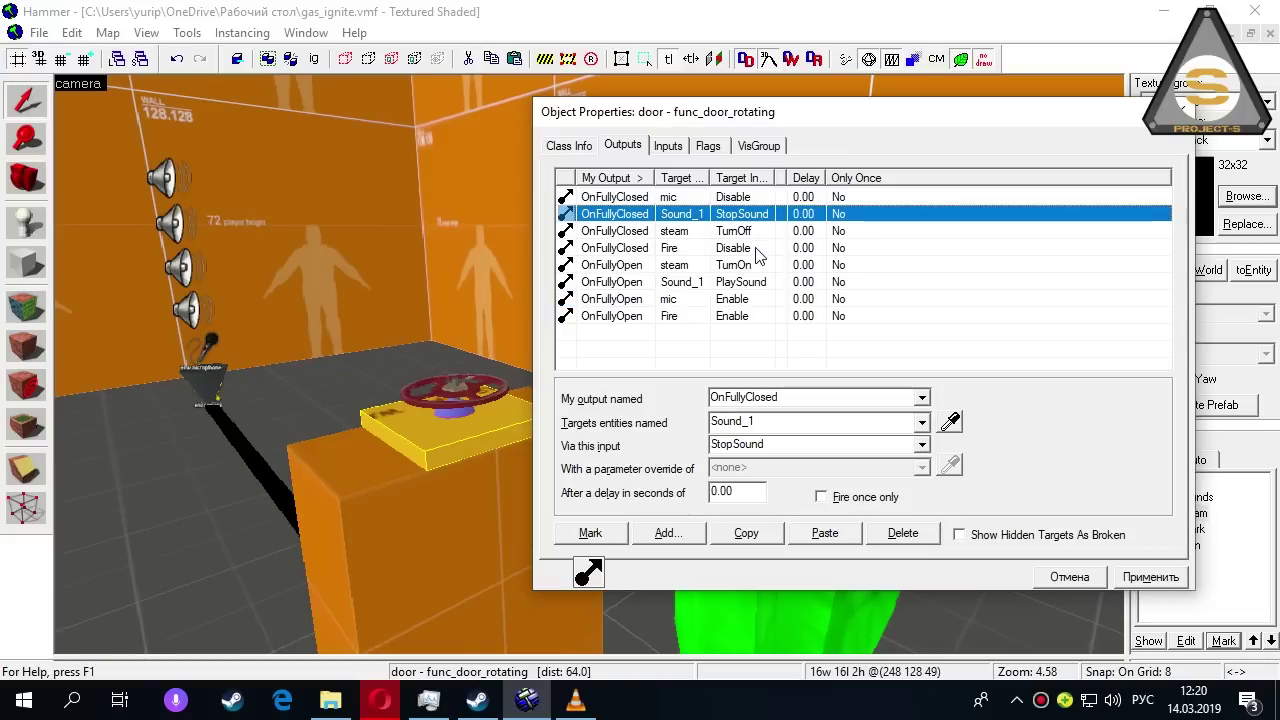
left_click(757, 249)
left_click(757, 200)
left_click(756, 249)
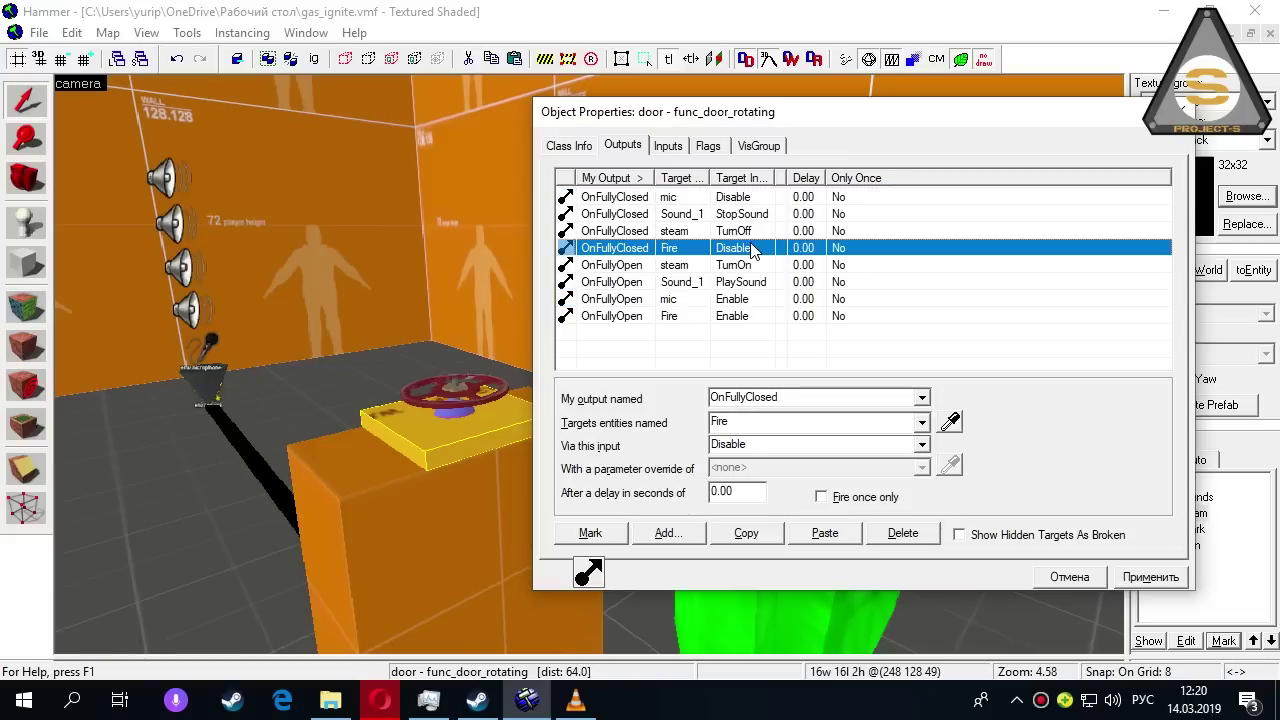
left_click(699, 317, "ctrl")
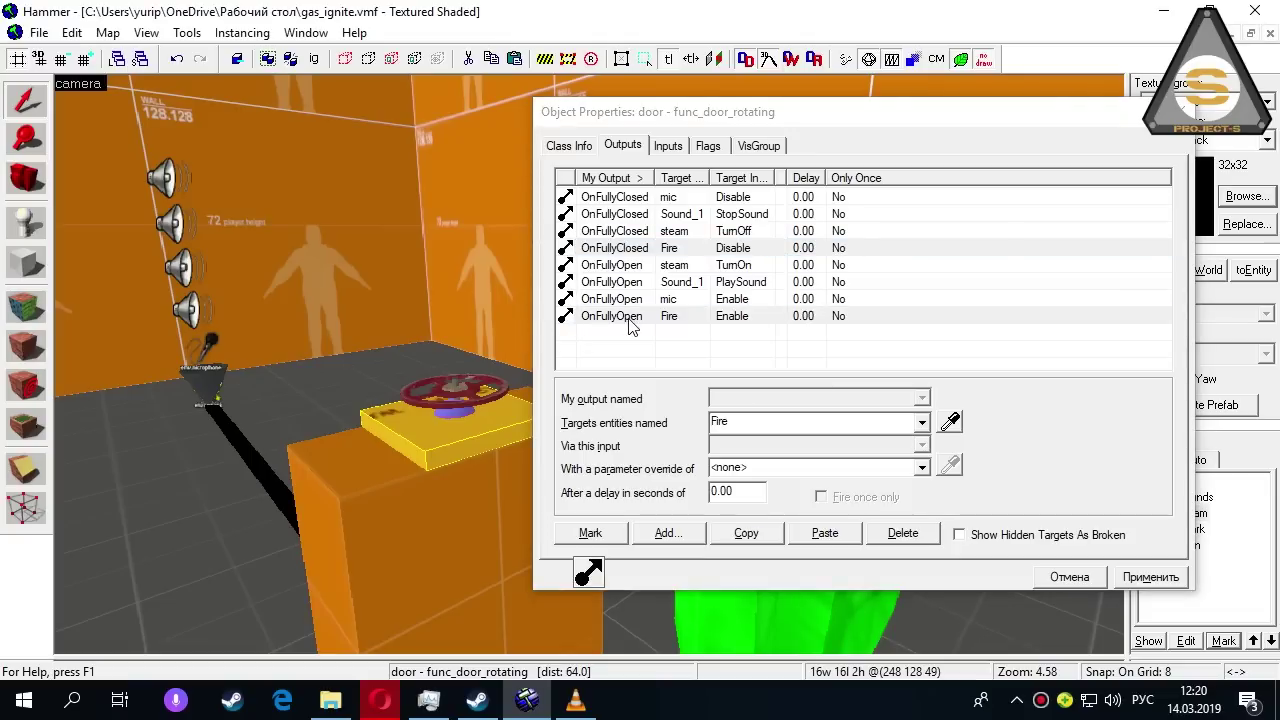
key("z")
key("w")
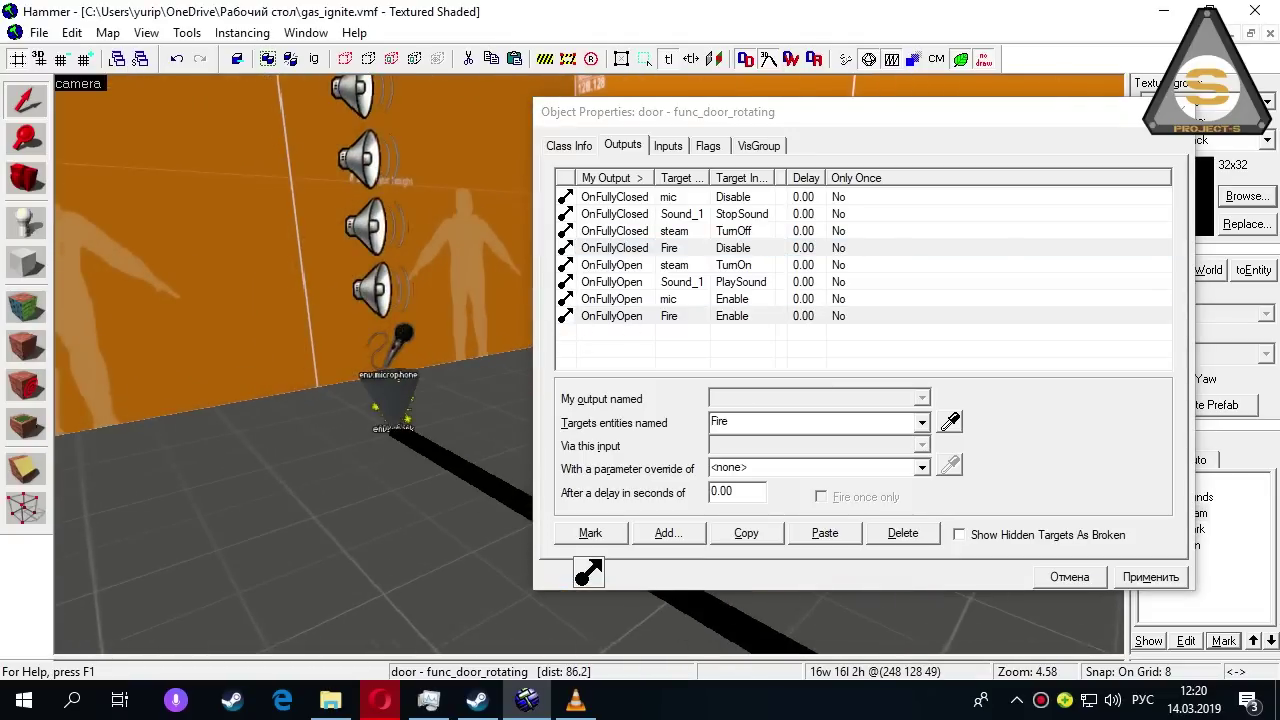
key("z")
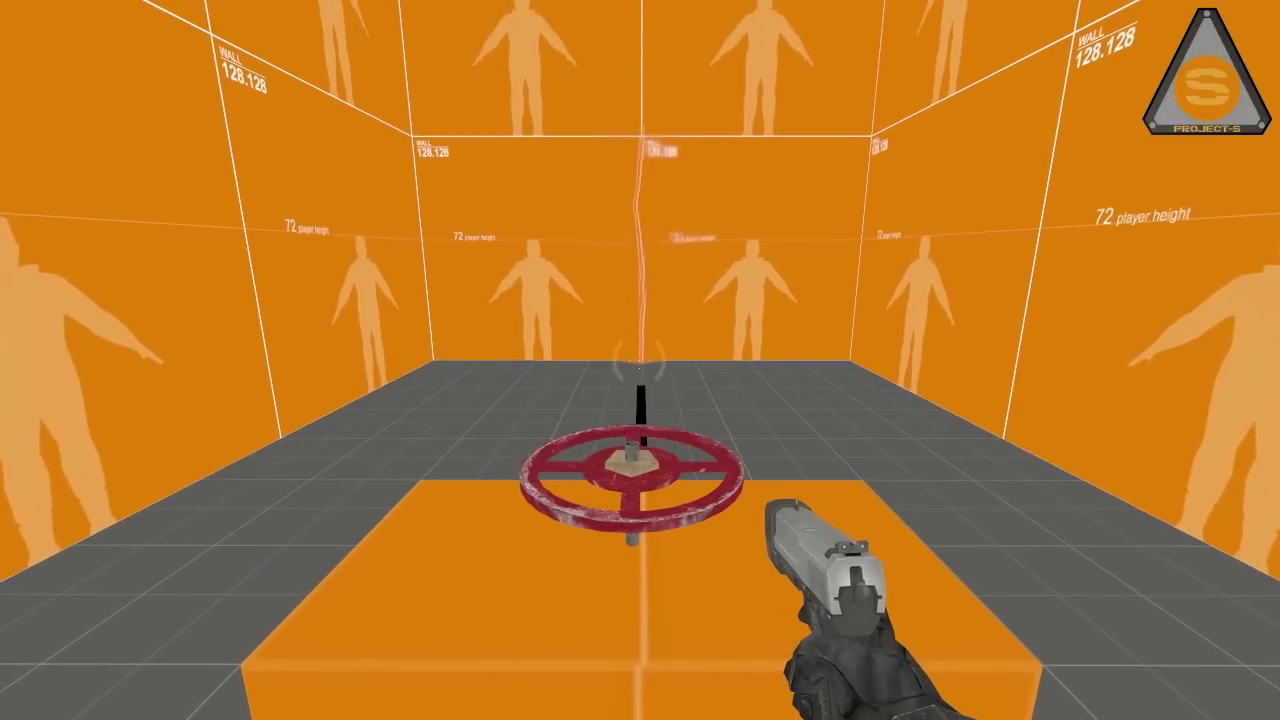
key("a")
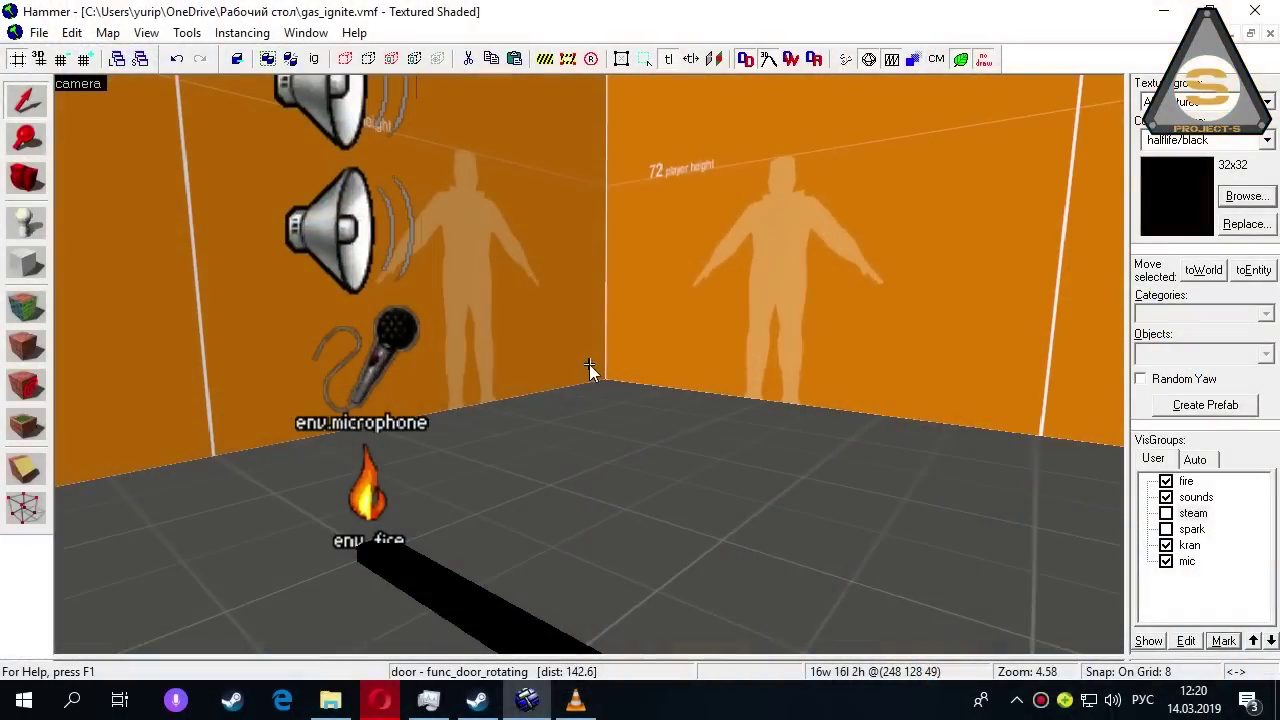
Step: Examine the env_microphone's OnHeardSound outputs targeting !self, spark, Fire and steam
left_click(392, 355)
double_click(393, 358)
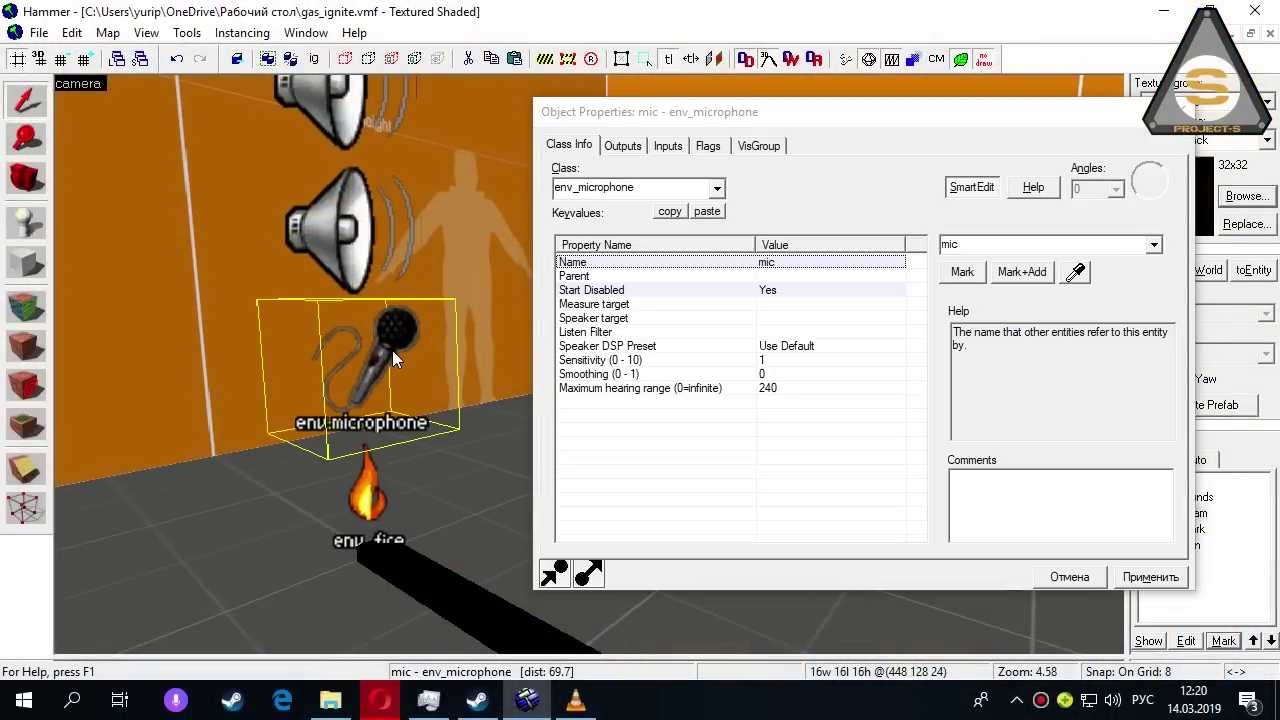
left_click(623, 146)
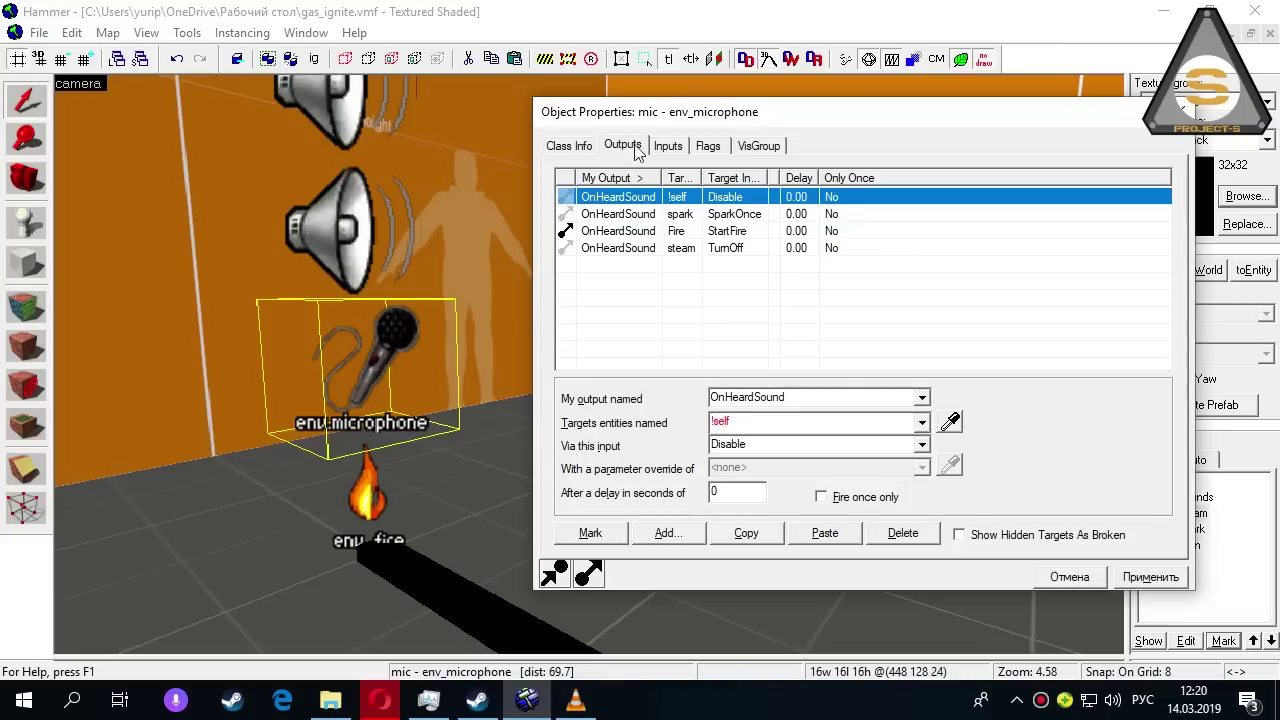
left_click(791, 215)
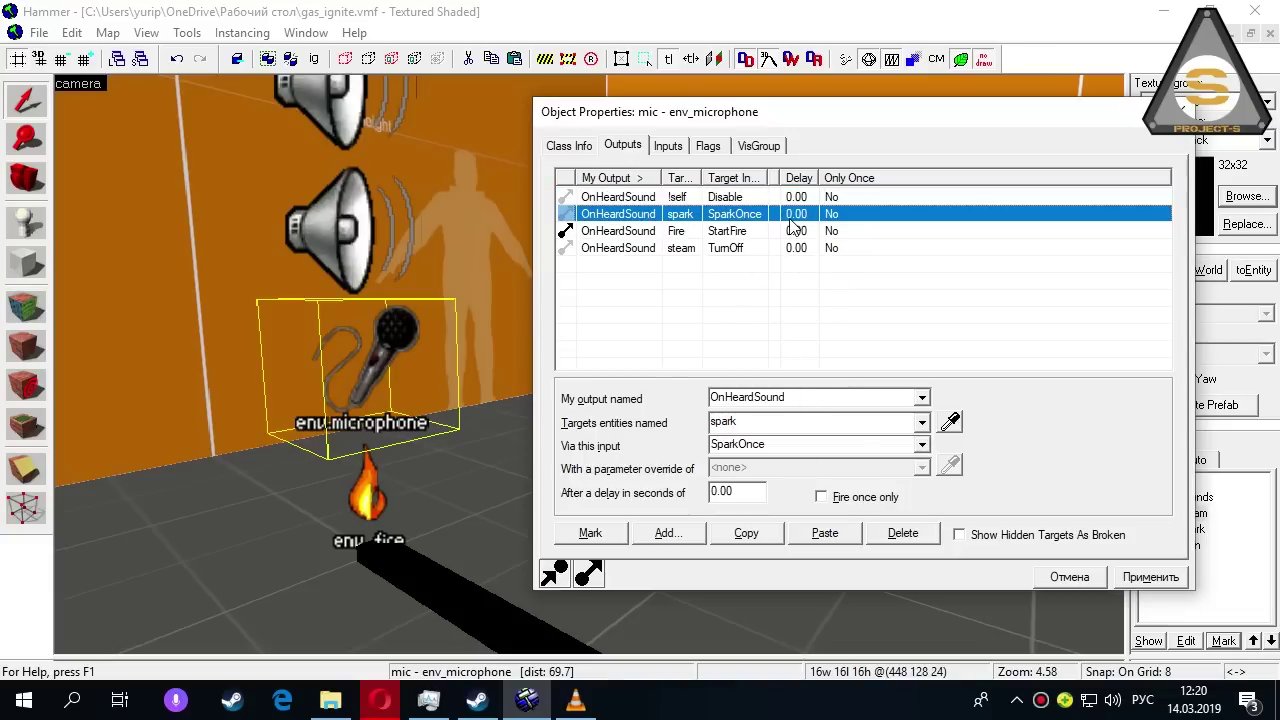
left_click(783, 232)
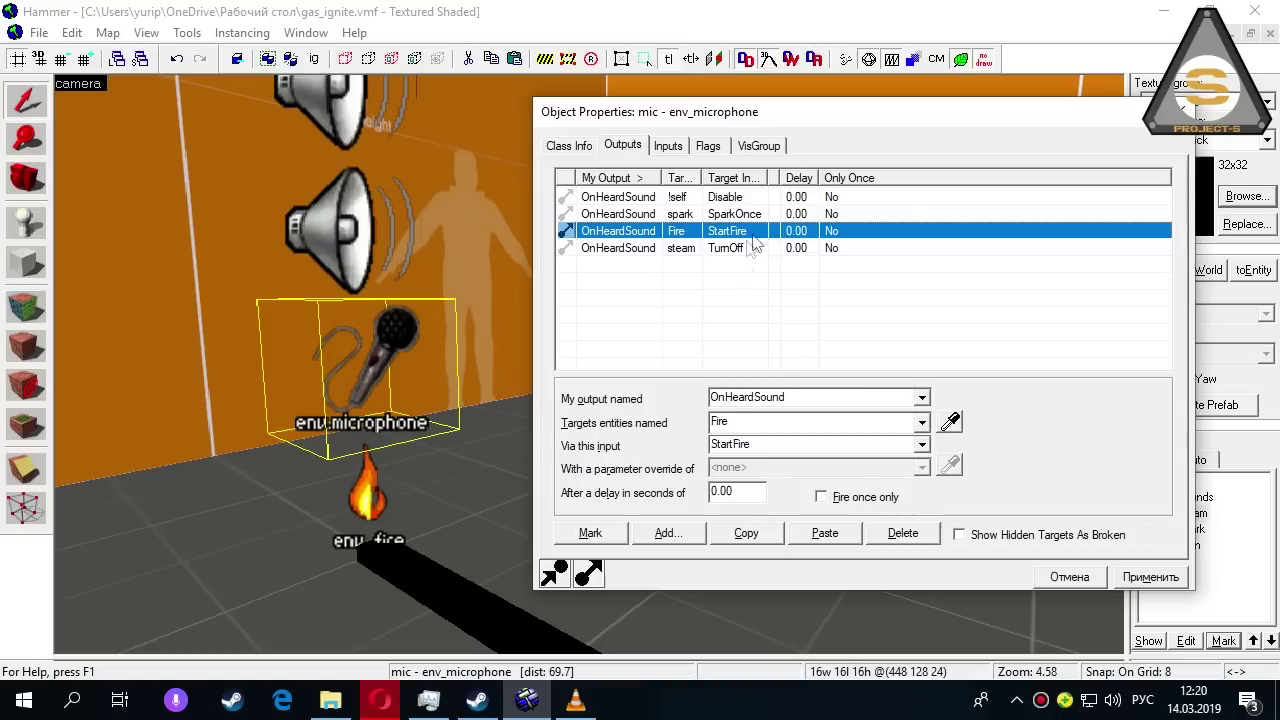
double_click(757, 447)
left_click(690, 248)
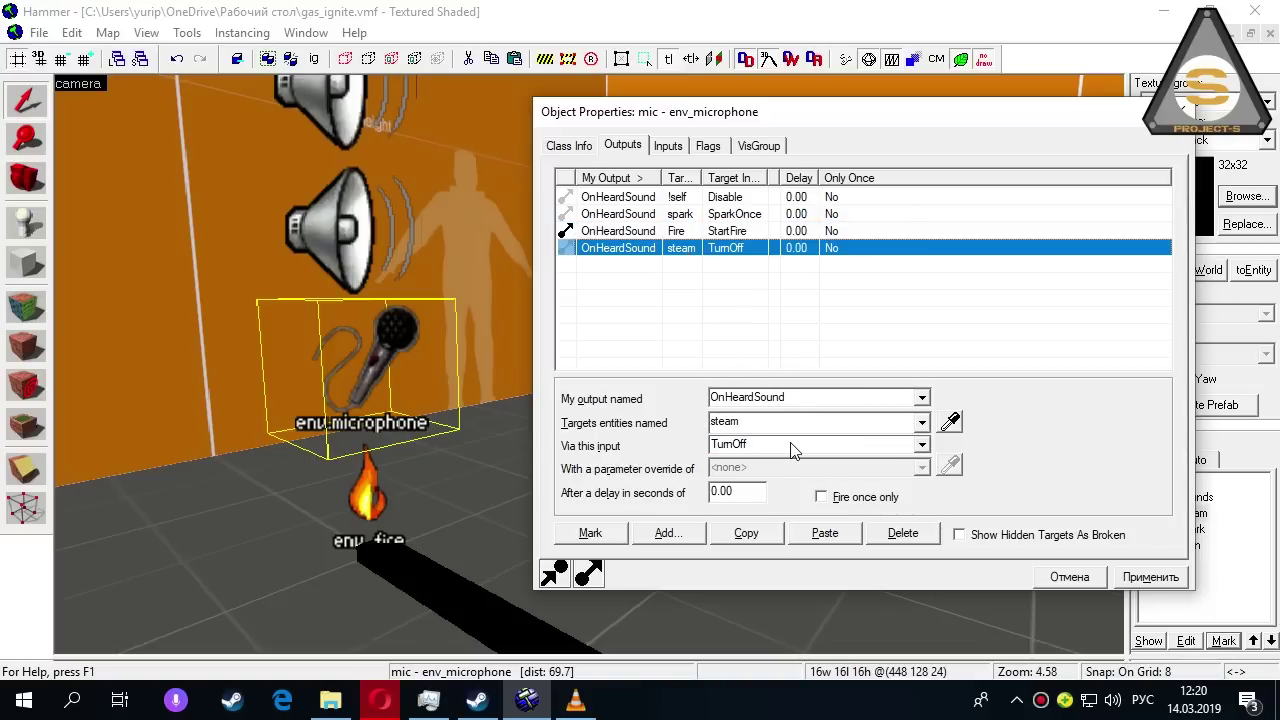
Step: Examine the env_fire entity's OnExtinguished outputs targeting Sound_3 and Sound_4
left_click(381, 487)
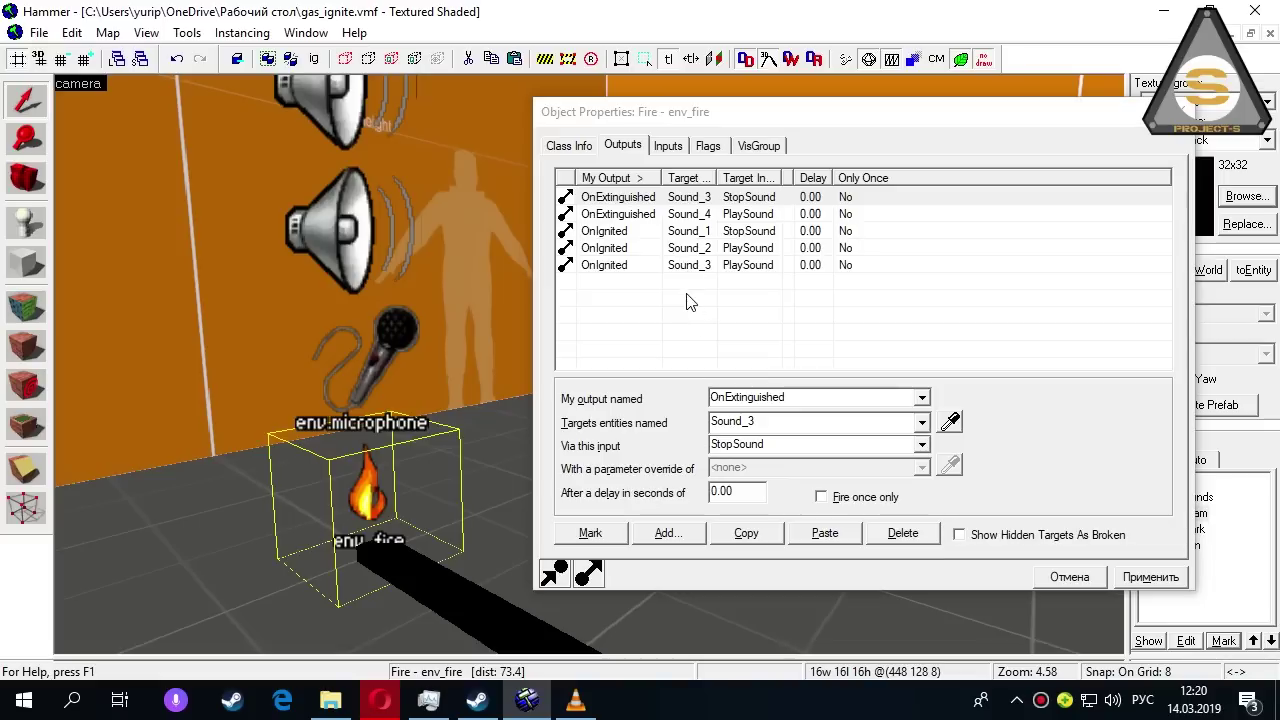
left_click(728, 200)
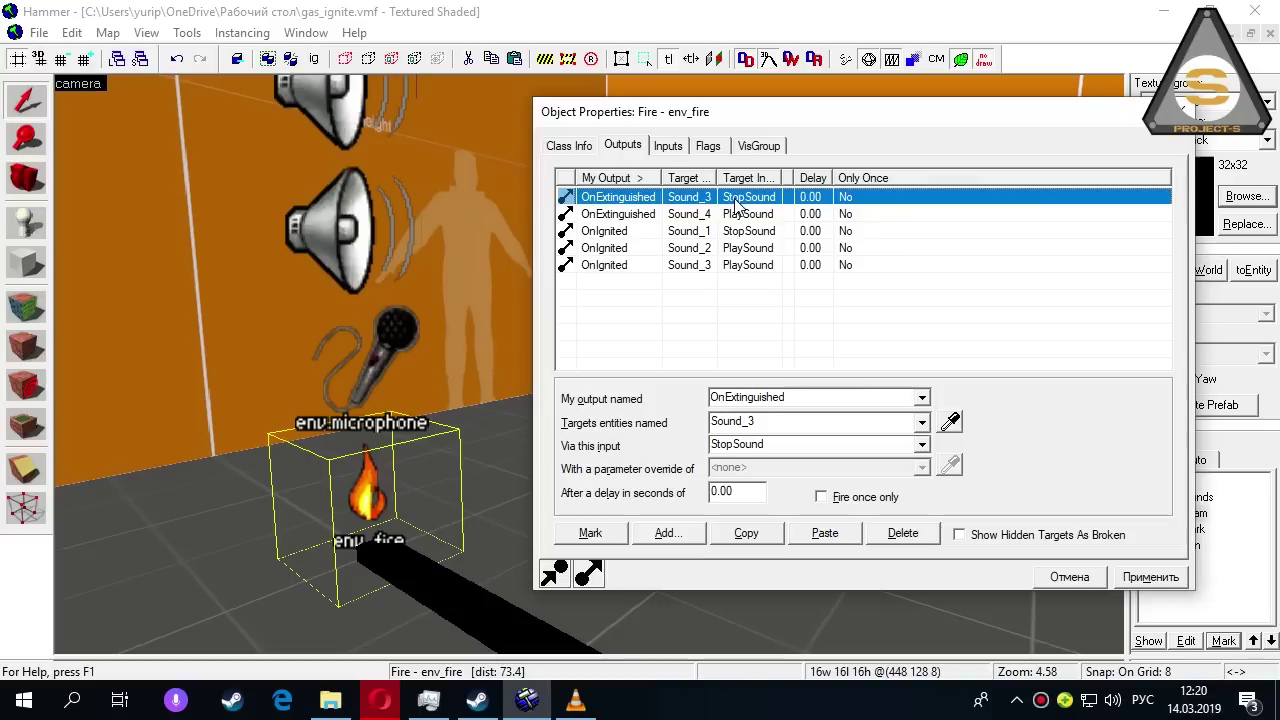
left_click(816, 214)
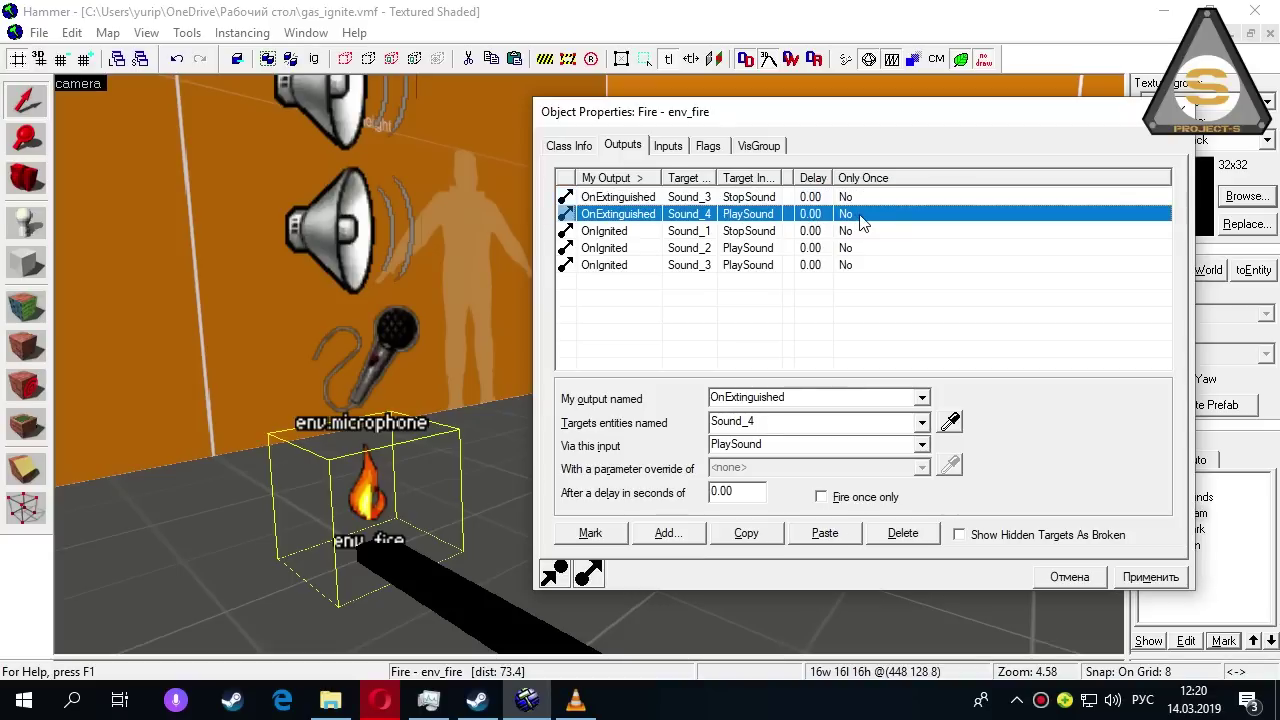
Step: Examine the env_fire entity's OnIgnited outputs for Sound_1, Sound_2 and Sound_3, and close its properties without changes
left_click(779, 254)
left_click(780, 265)
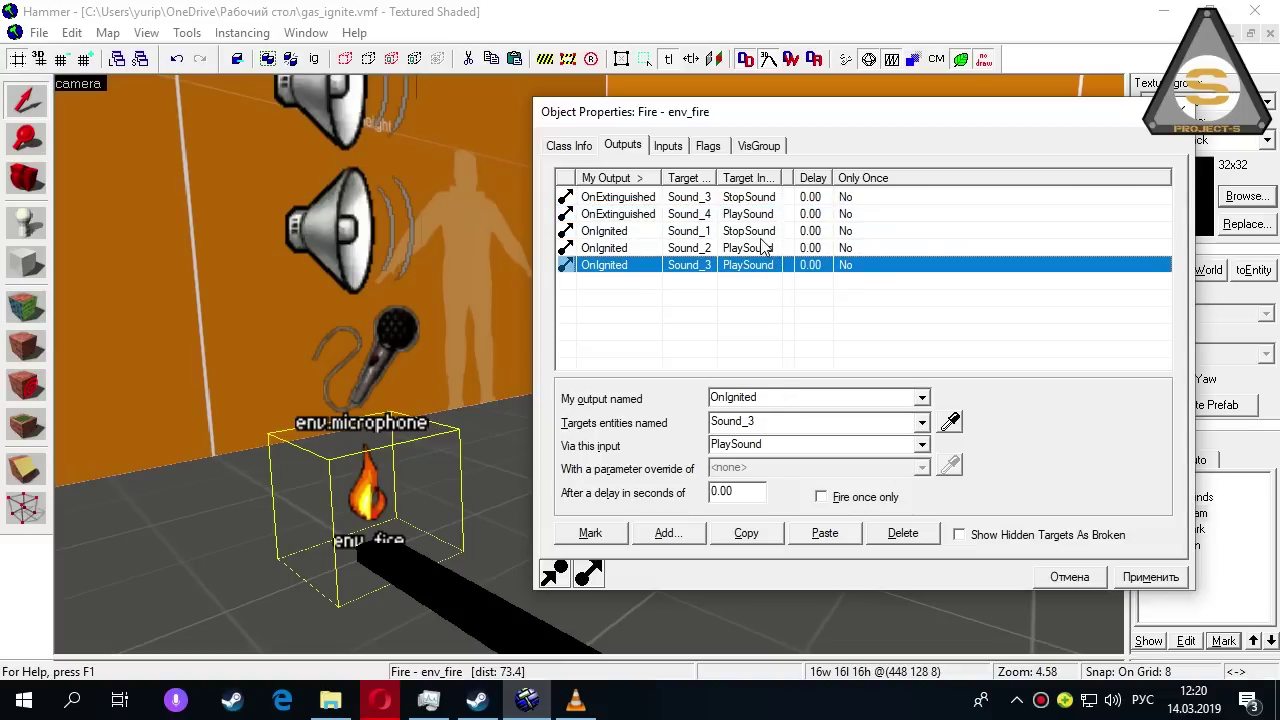
left_click(763, 234)
left_click(762, 450)
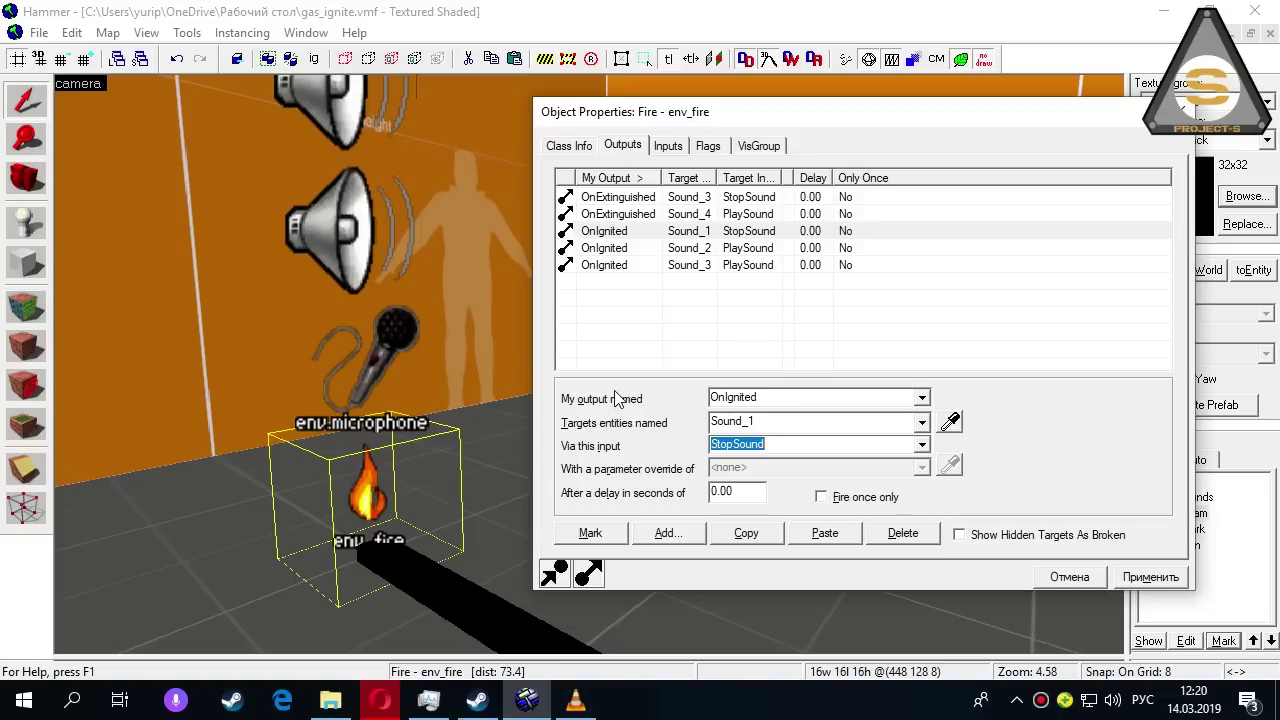
left_click(1066, 578)
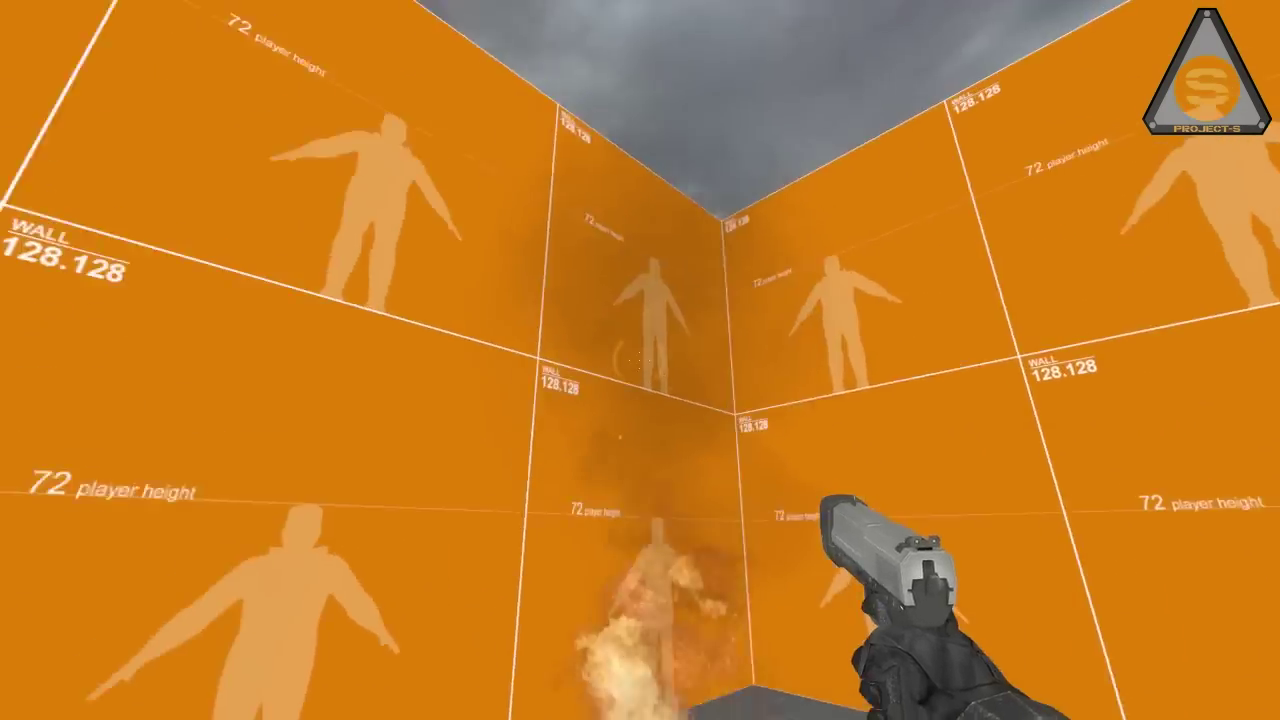
key("s")
key("d")
key("w")
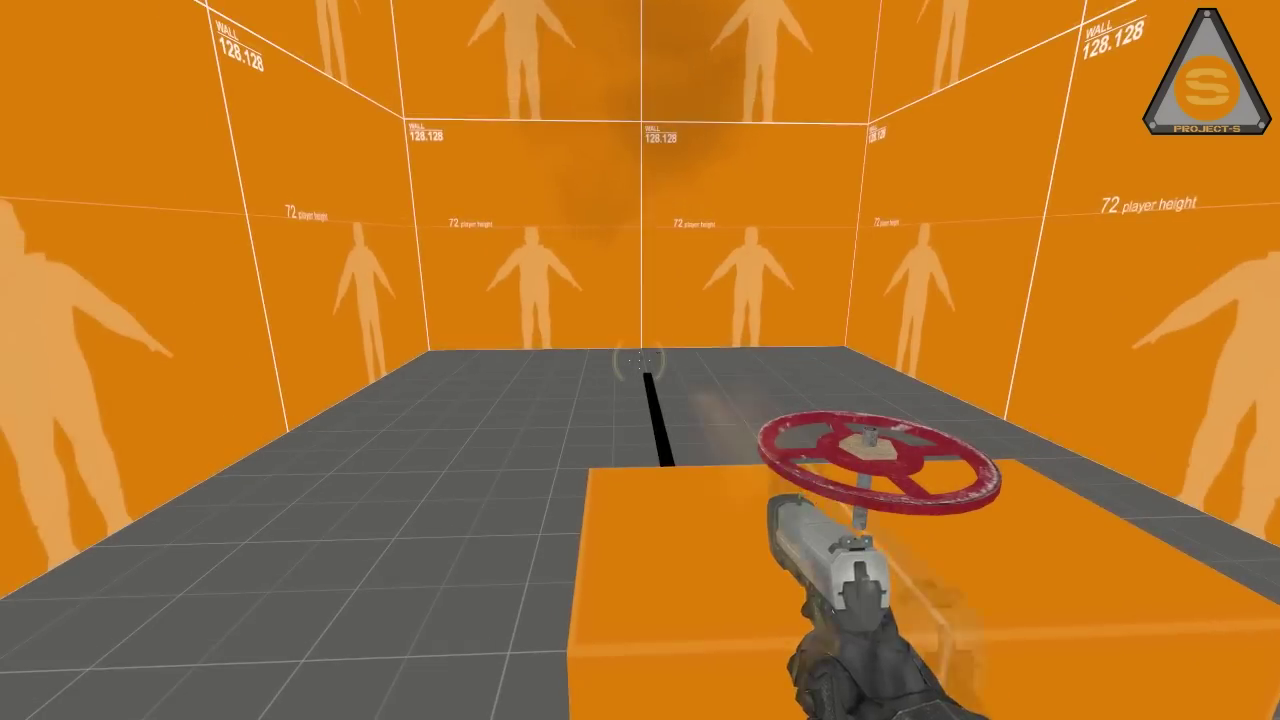
left_click(639, 360)
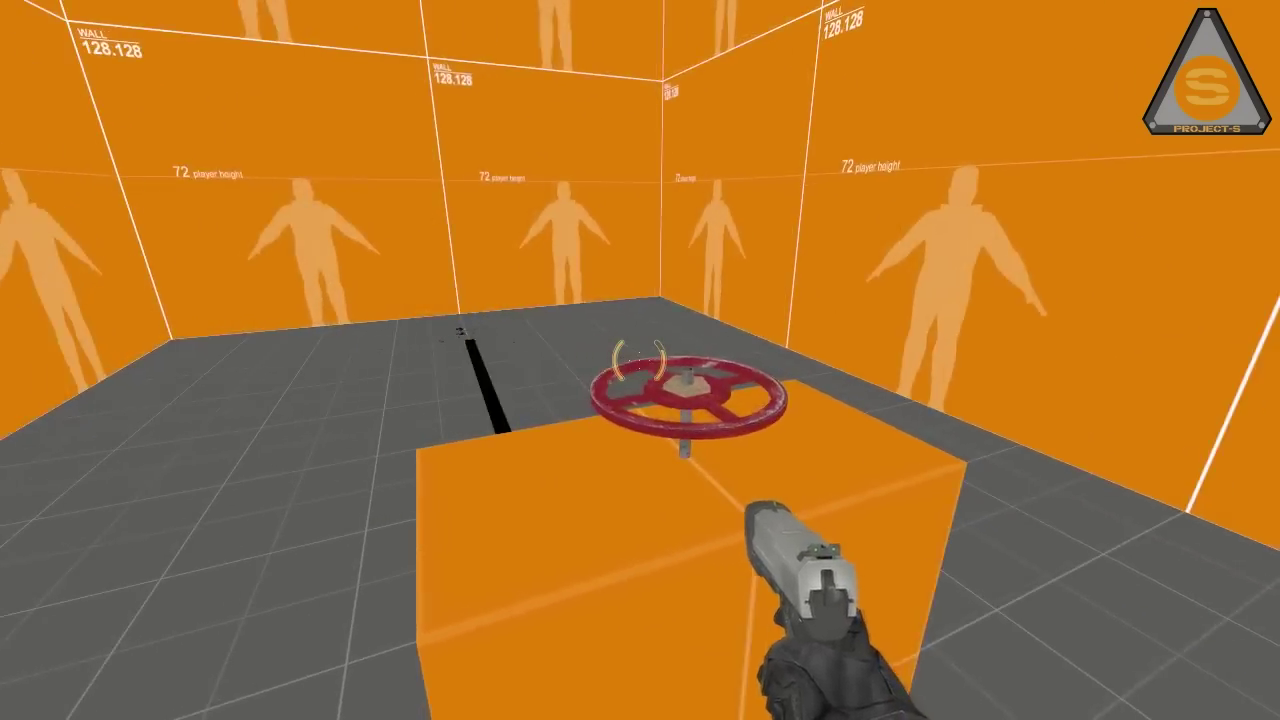